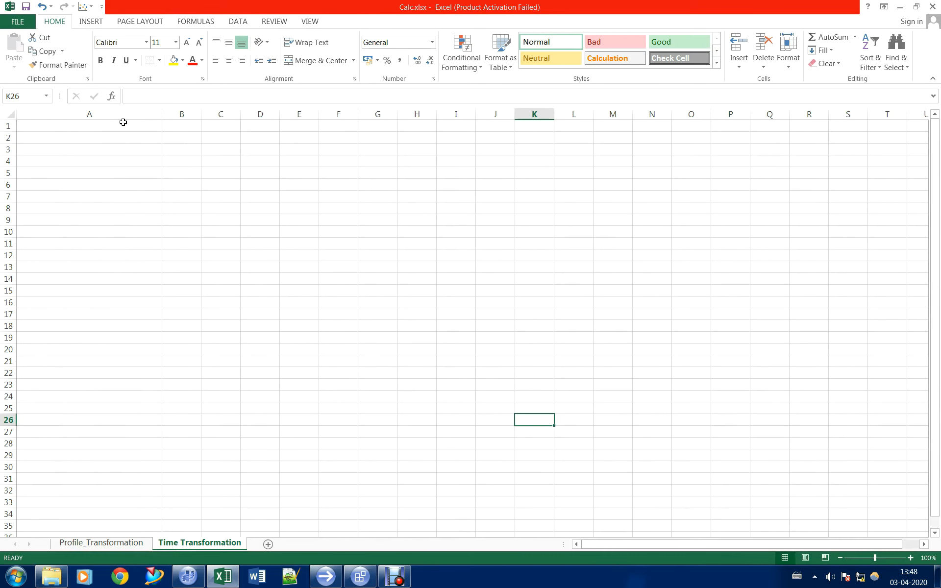
Step: Enter the label "Rotor RPM" in A1 with the value 17189 in B1 of the Time Transformation sheet
type("Rotor RPM")
key("BackSpace")
type("PM")
key("Tab")
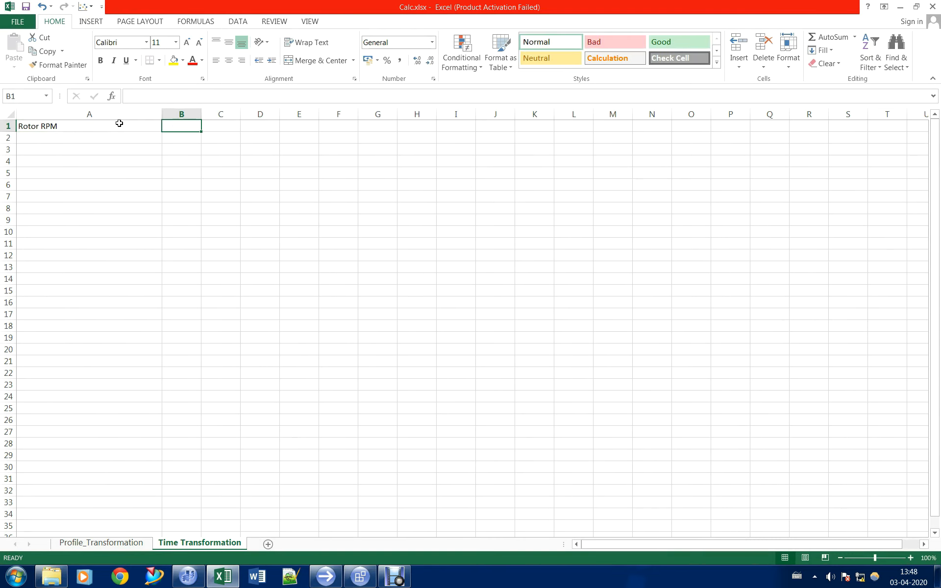
type("17189")
key("Return")
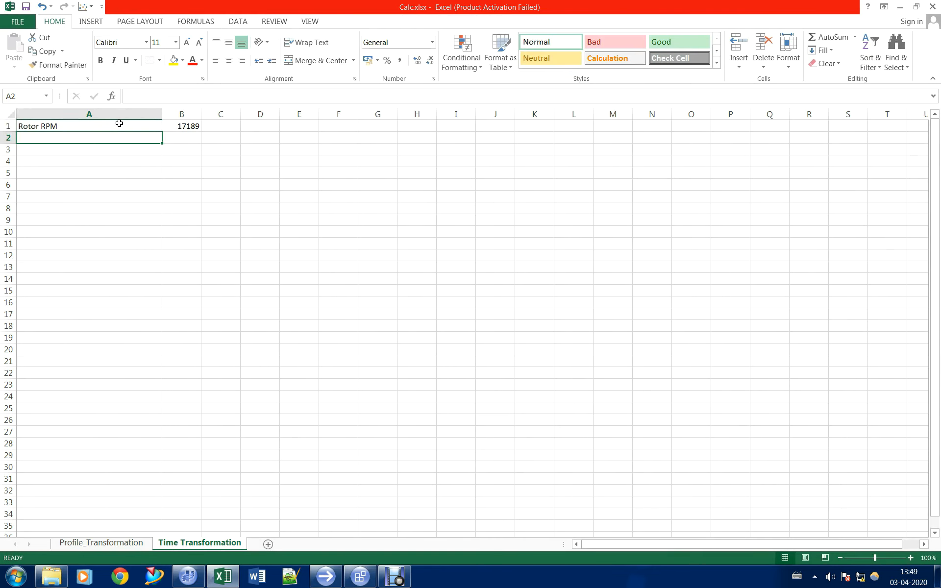
Step: Add "Rotor RPS" in A2 and calculate it in B2 as the rotor RPM divided by 60
type("Rotor ")
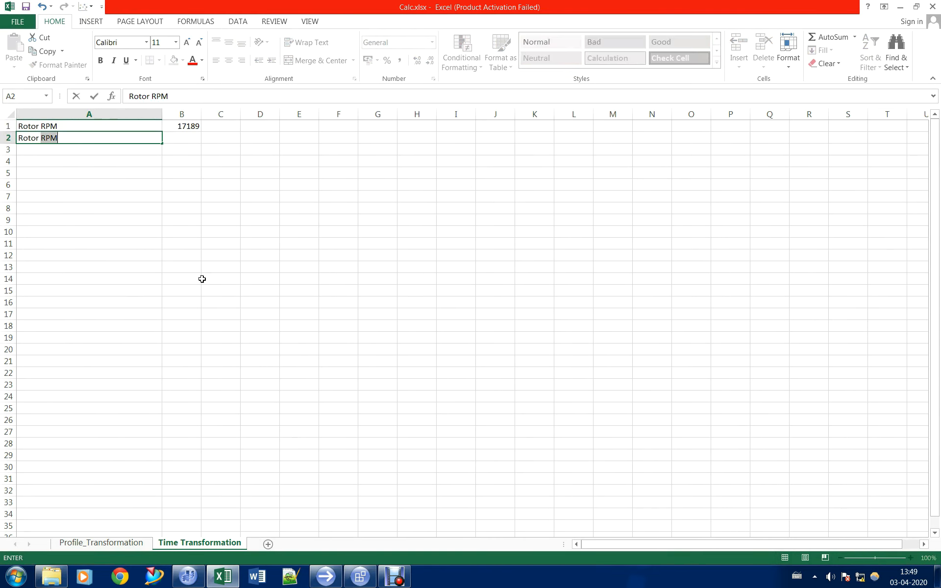
type("RPS")
key("Tab")
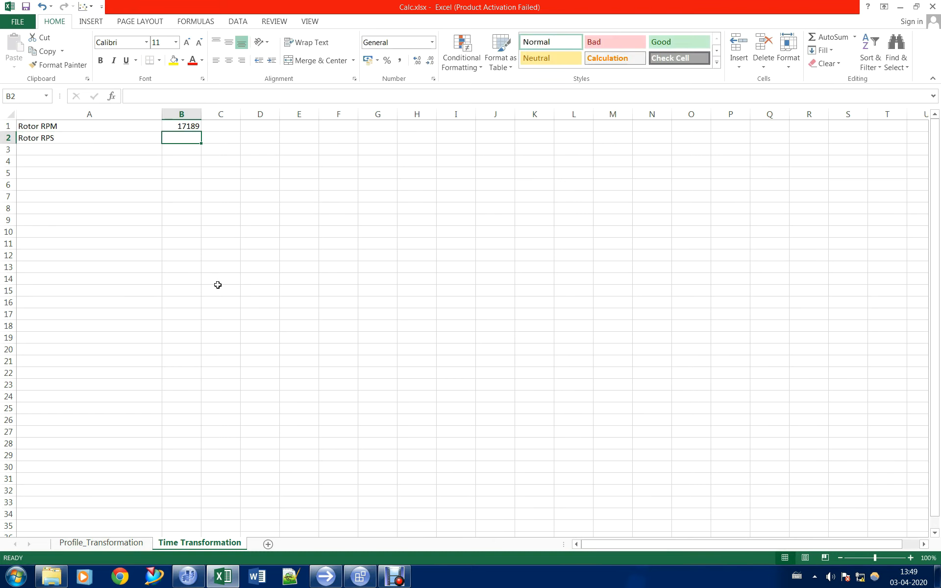
type("=")
left_click(185, 127)
type("/60")
key("Return")
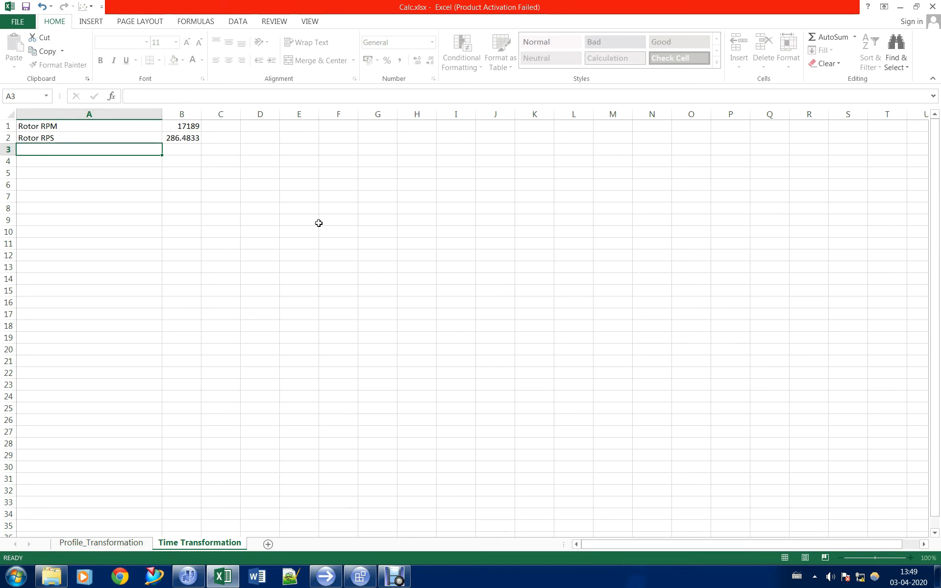
Step: Add "Time for one revolution" in row 3, calculated as 1/B2 with unit s, and widen column B
type("Time for one revolution")
key("Tab")
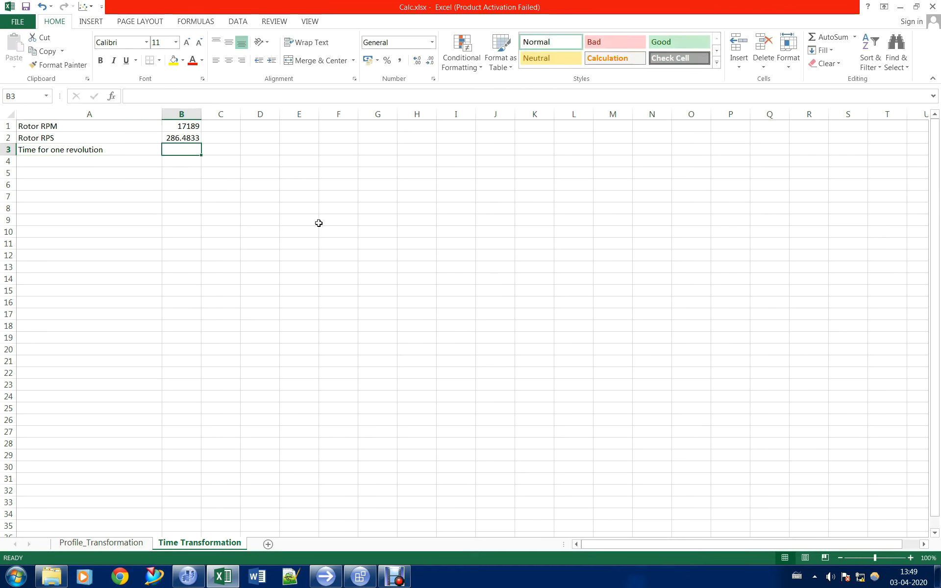
type("=1/")
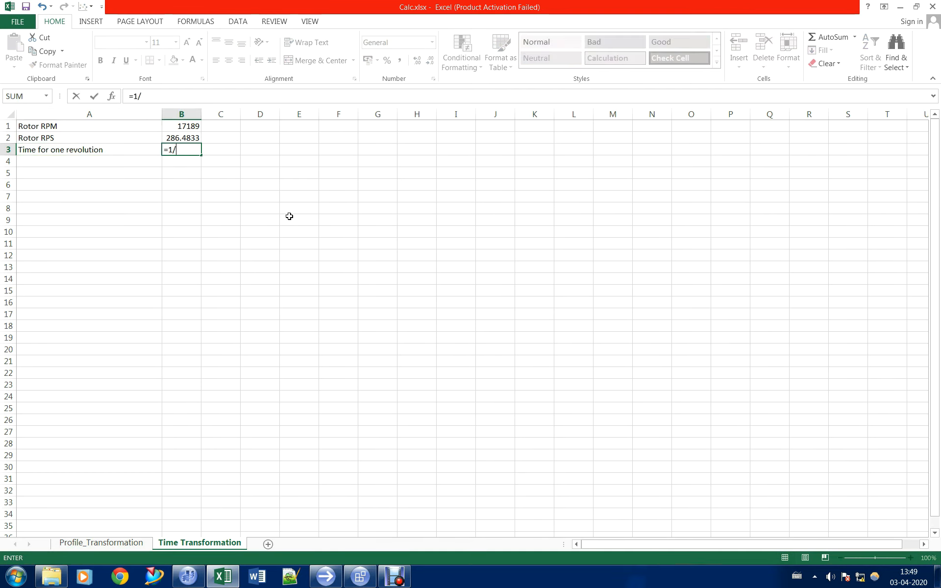
left_click(174, 139)
key("Tab")
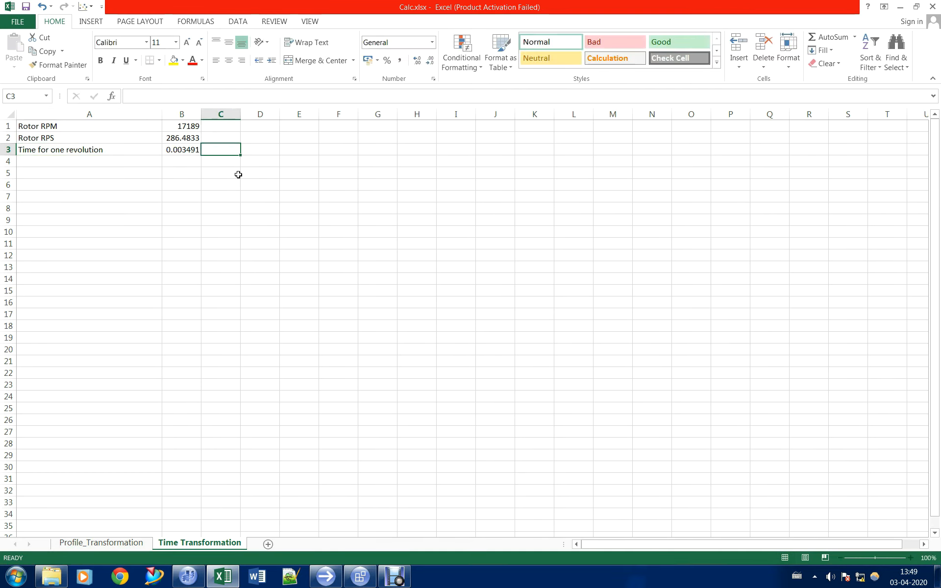
type("s")
key("Return")
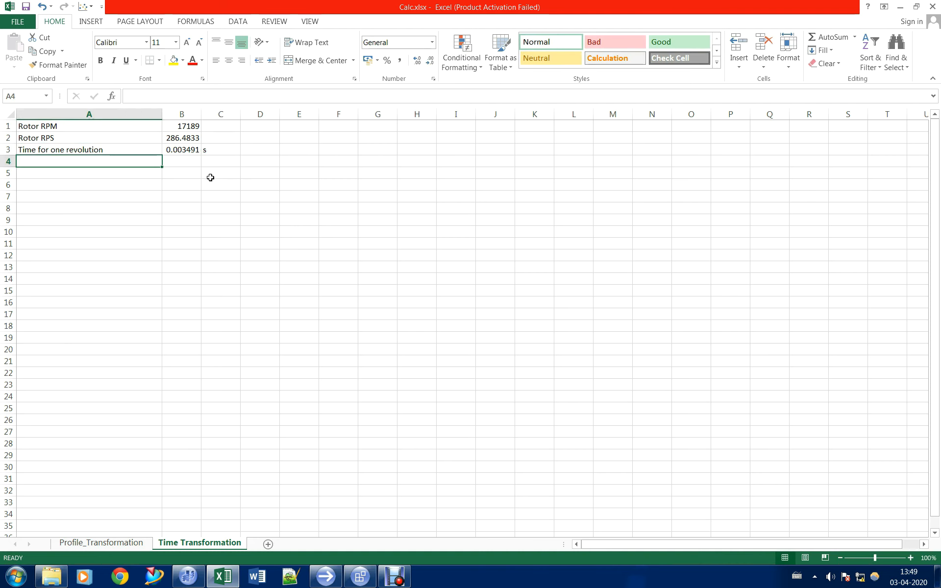
left_click(206, 112)
left_click_drag(201, 111, 234, 111)
Step: Add "Time for one sector passage (36 blades)" in row 4, calculated as B3/36 with unit s
left_click(99, 163)
type("Time")
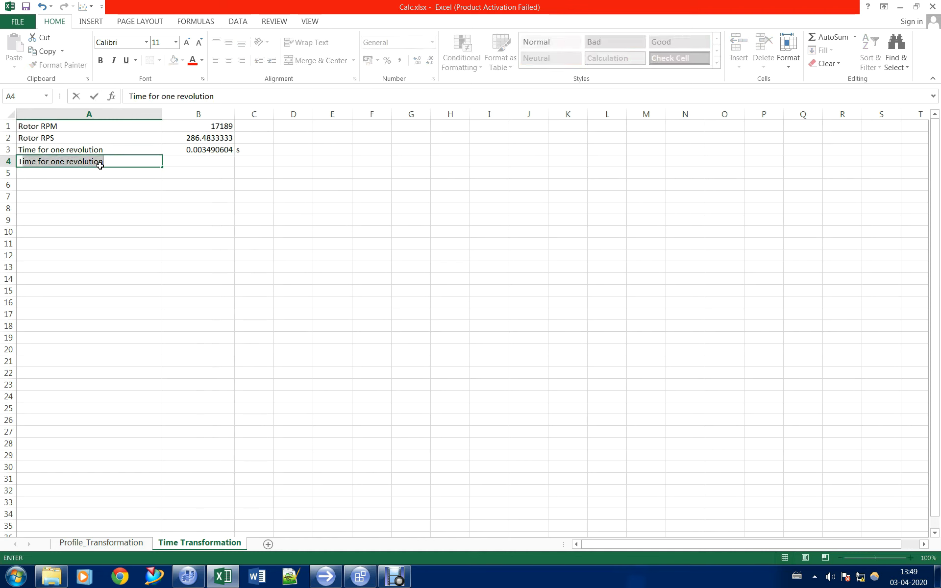
type(" for one sector p")
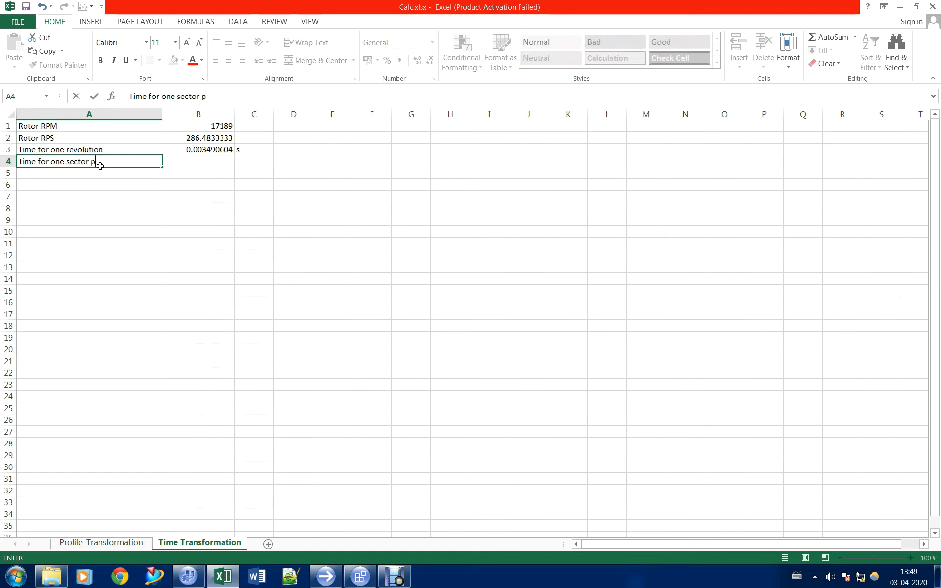
type("assage (36 blades")
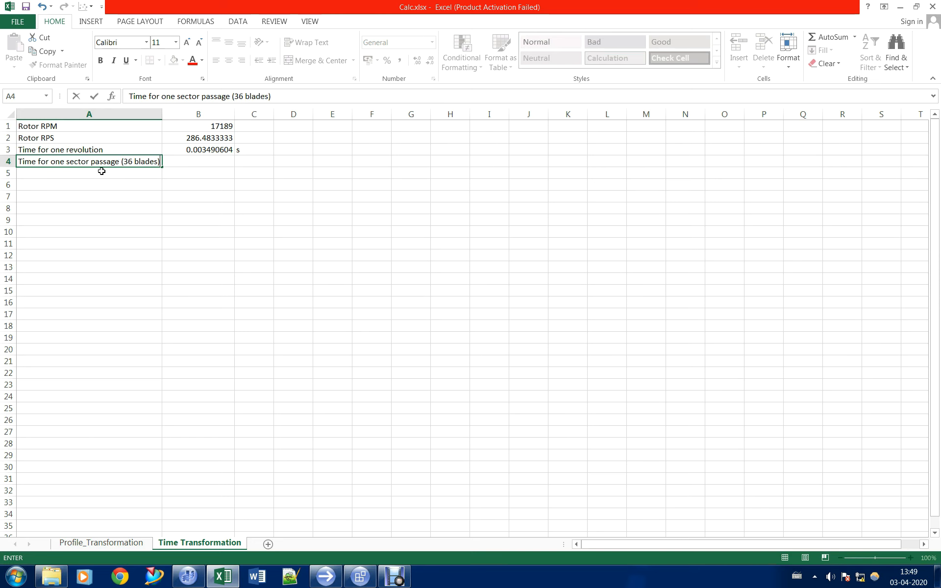
key("Tab")
type("=")
left_click(198, 152)
type("/36")
key("Tab")
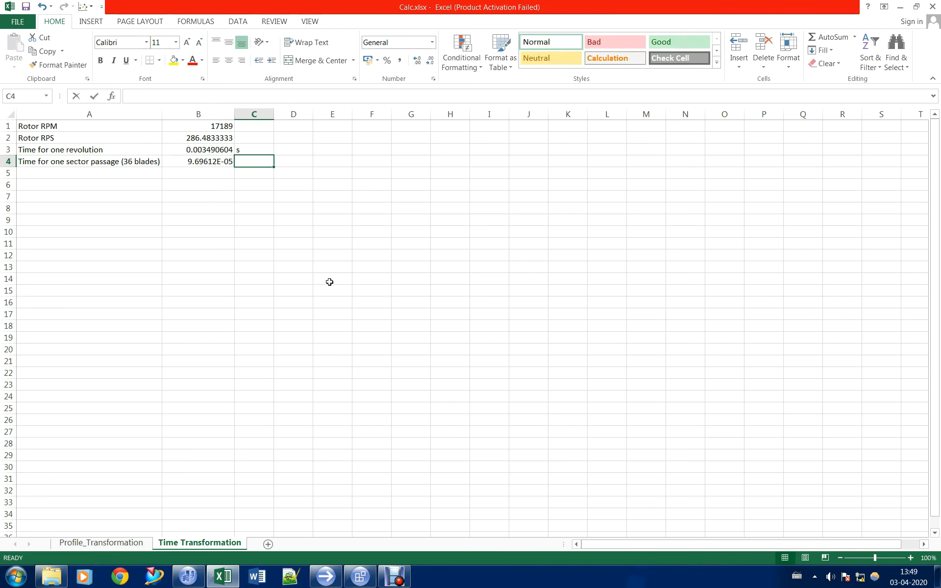
type("s")
key("Return")
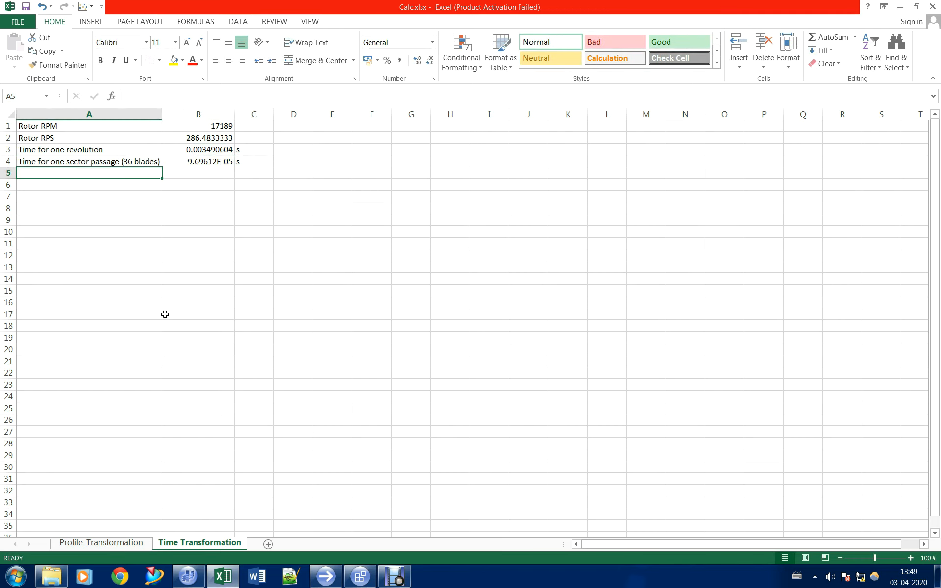
Step: Add "Time steps (20 intervals)" in row 5, calculated as B4/20 with unit s
type("Let u")
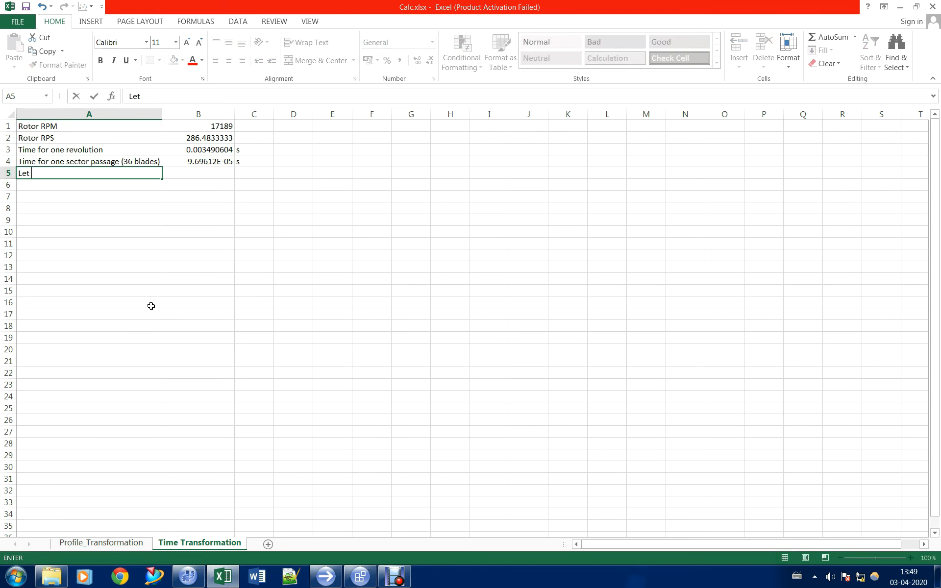
key("BackSpace")
key("BackSpace")
type("Time steps (20 in")
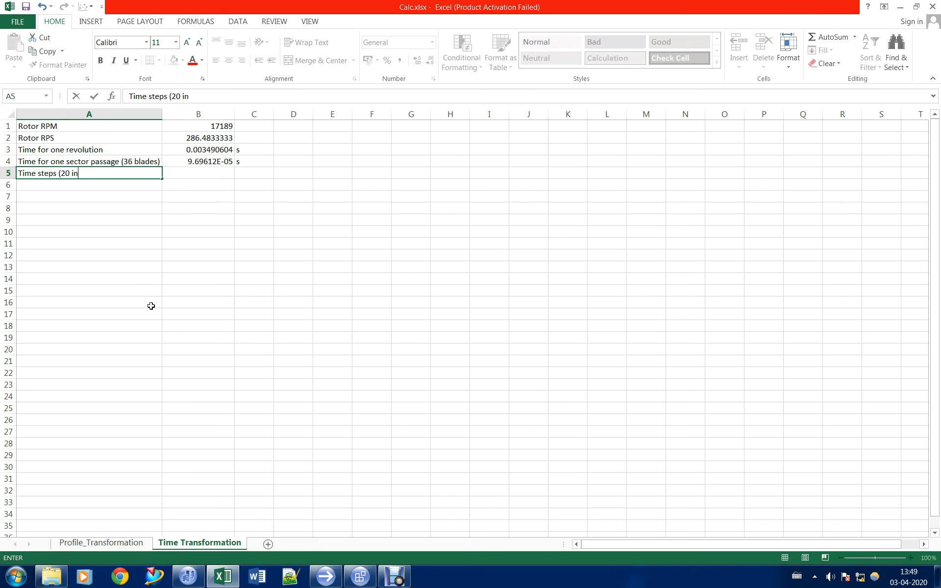
type("tervals)")
key("Tab")
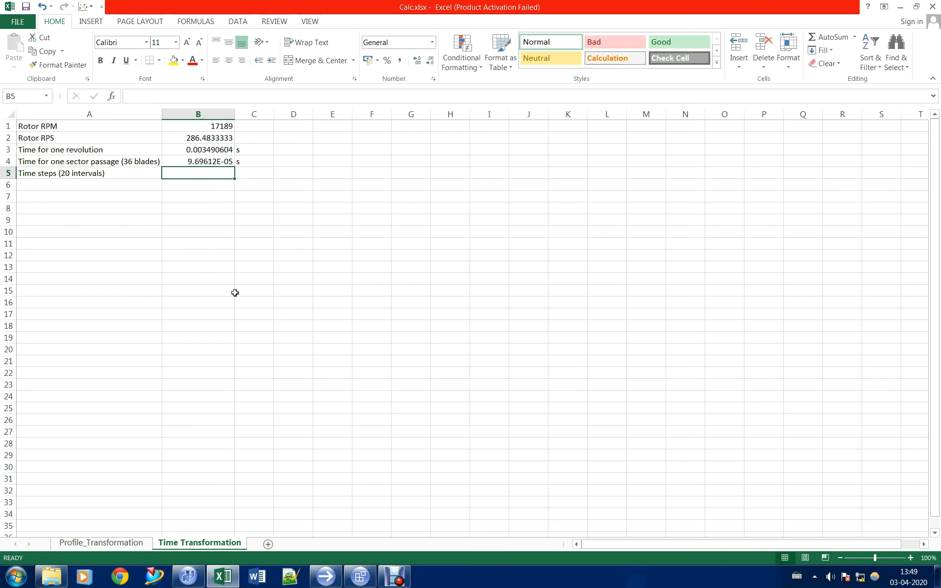
type("=")
left_click(207, 161)
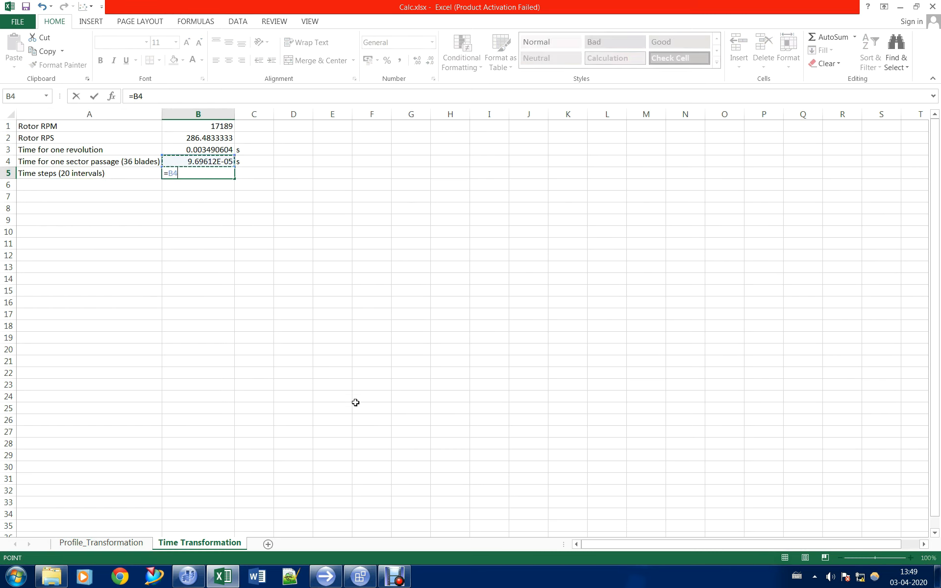
type("/20")
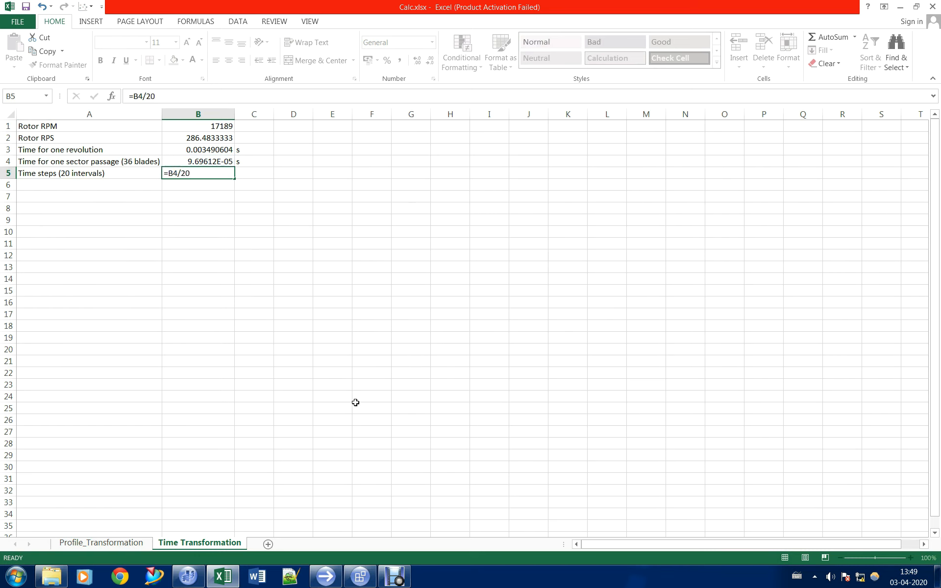
key("Return")
left_click(243, 172)
type("s")
key("Return")
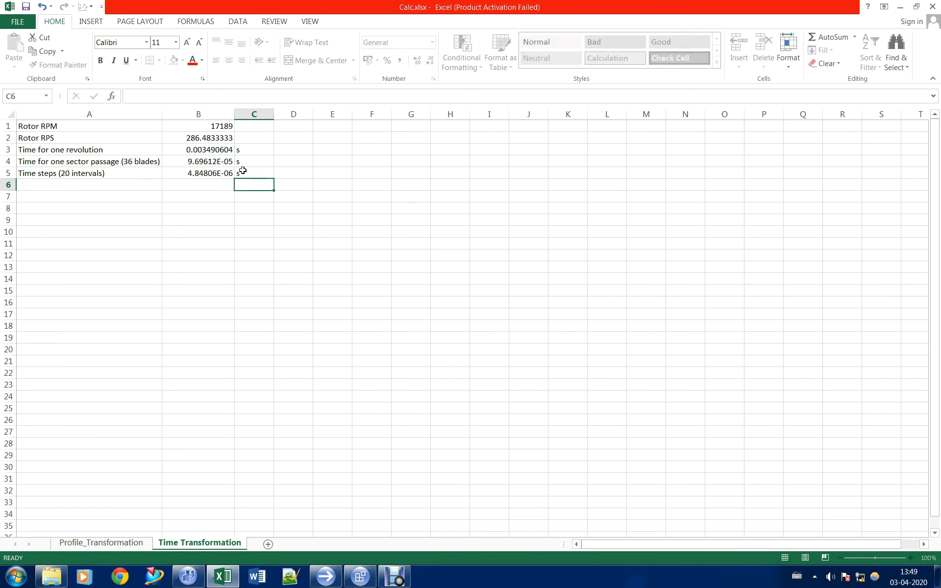
Step: Enter the note "# We shall use 2 sector passage time as total time duration for this transient analysis" in D6
left_click(102, 186)
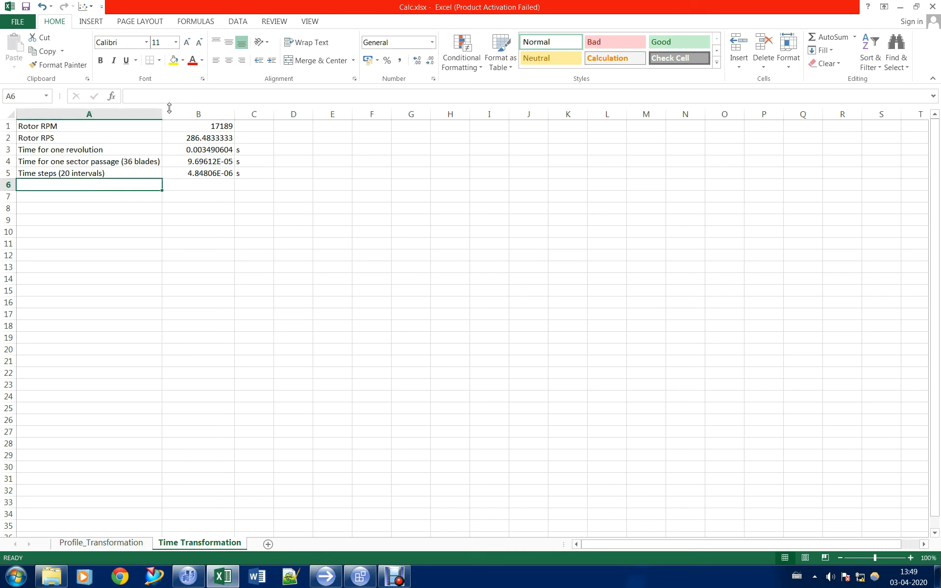
left_click(298, 187)
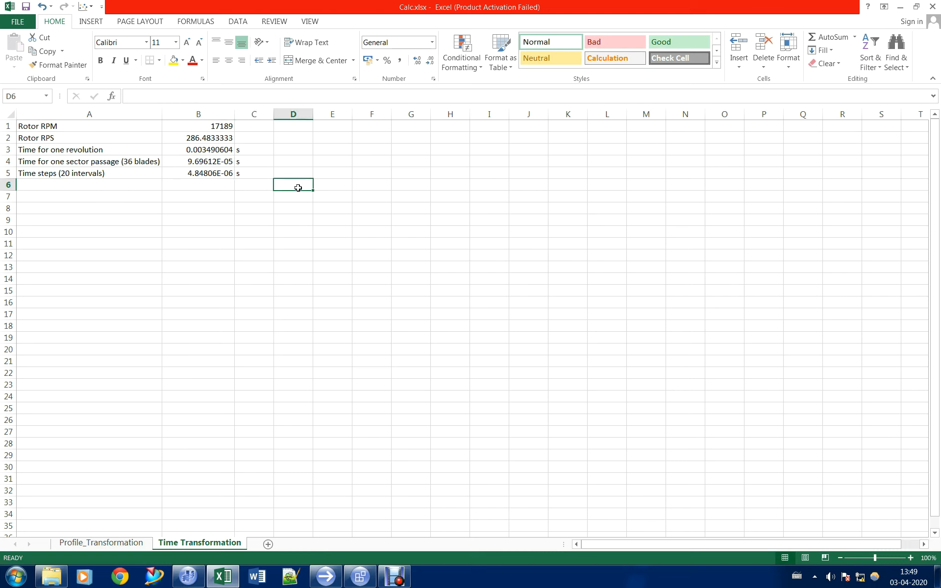
type("# We shall")
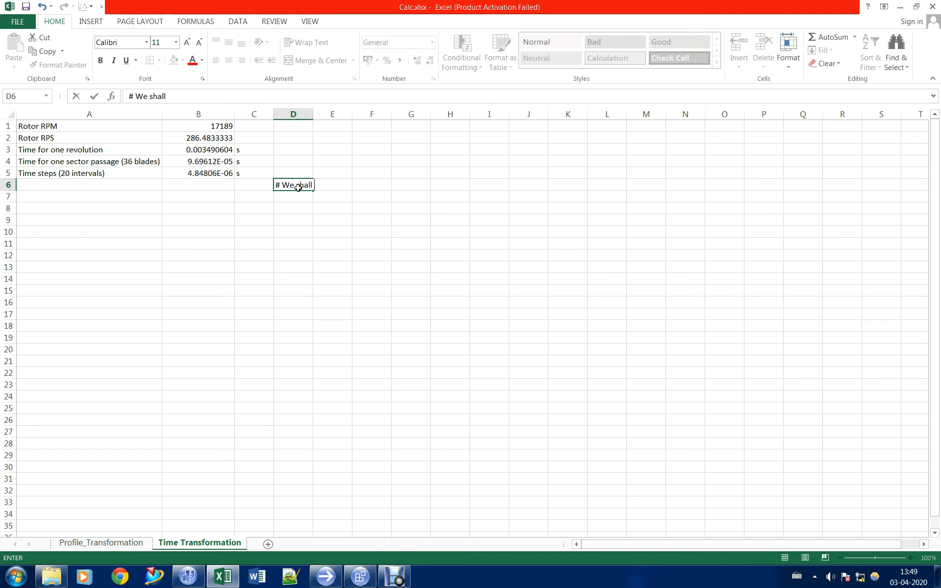
type(" use 20")
type("secto")
type("r passge time")
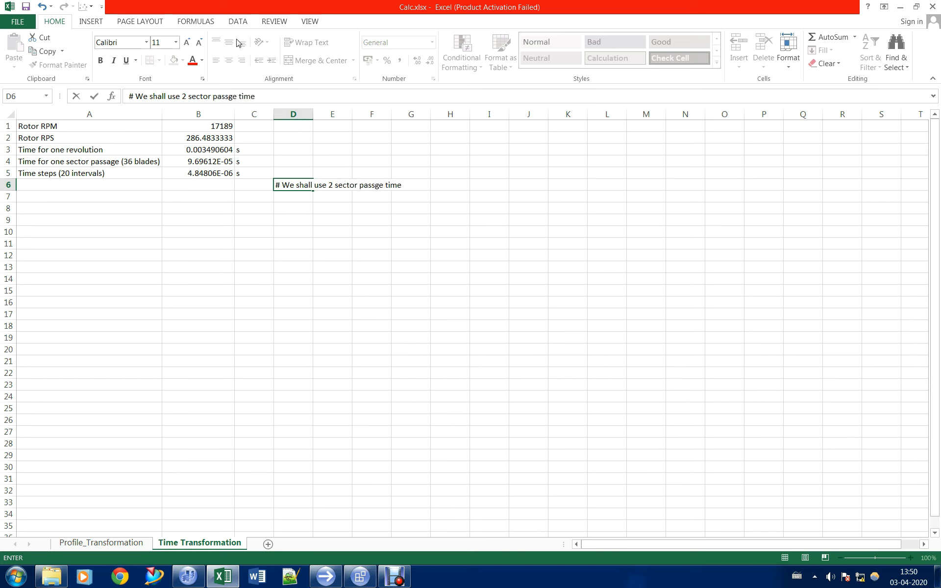
left_click(229, 98)
type("age time as total time duration f")
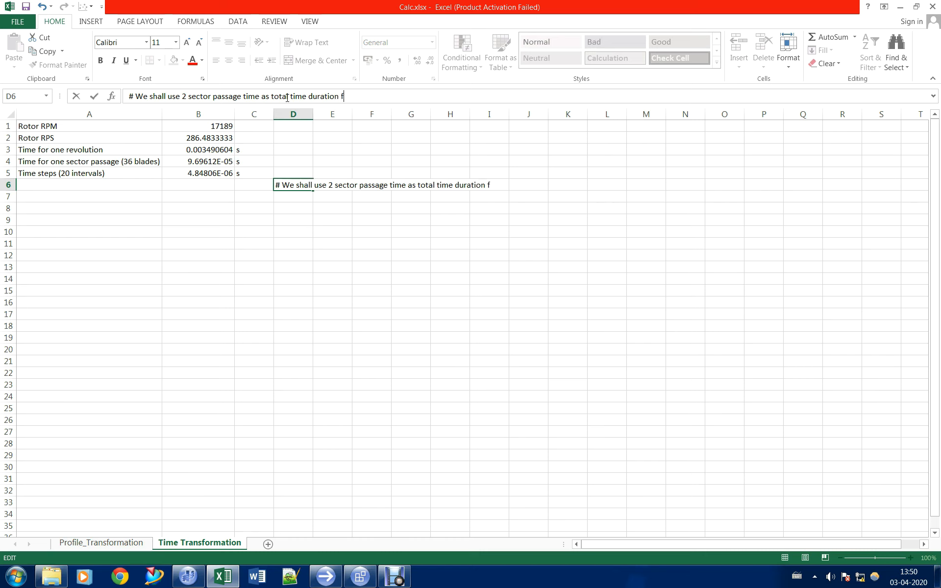
type("or this transient analysis")
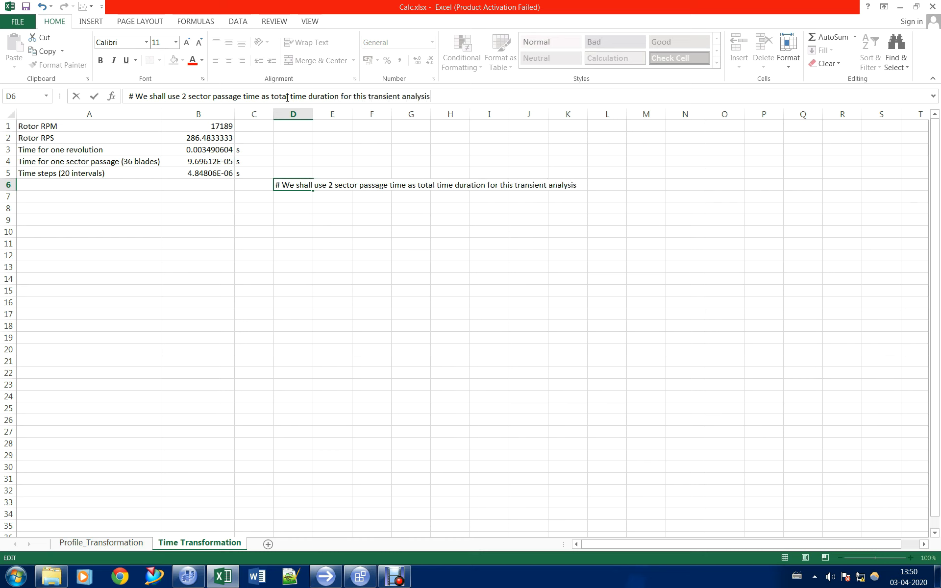
key("Return")
Step: Add "Total time" in row 6, calculated as the sector passage time in B4 multiplied by 2, with unit s
left_click(109, 185)
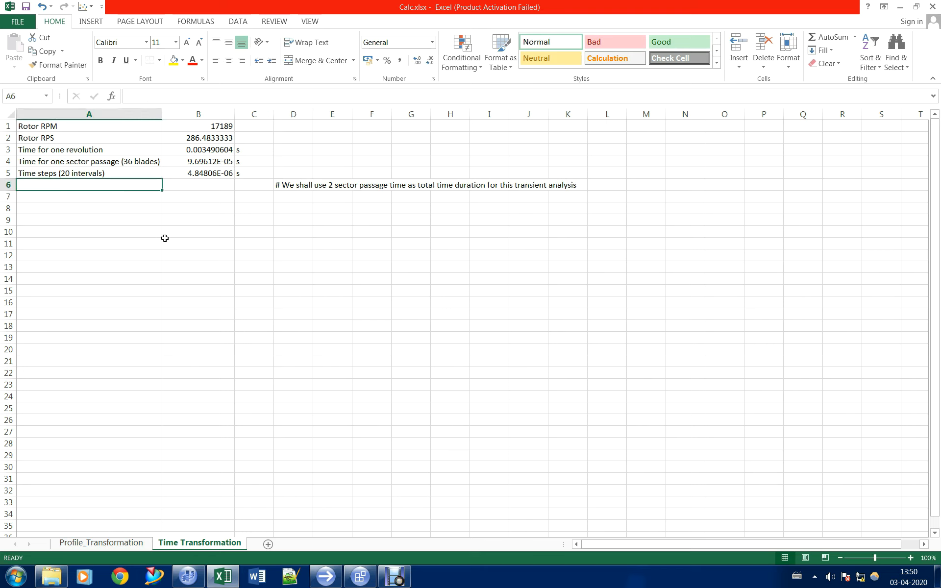
type("Total dime")
key("BackSpace")
key("BackSpace")
key("BackSpace")
key("BackSpace")
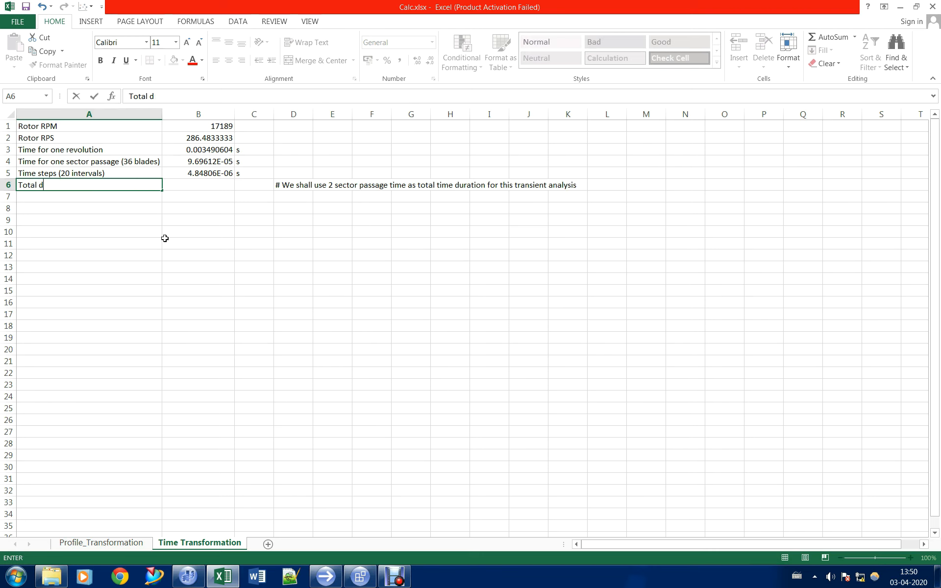
type("time")
key("Tab")
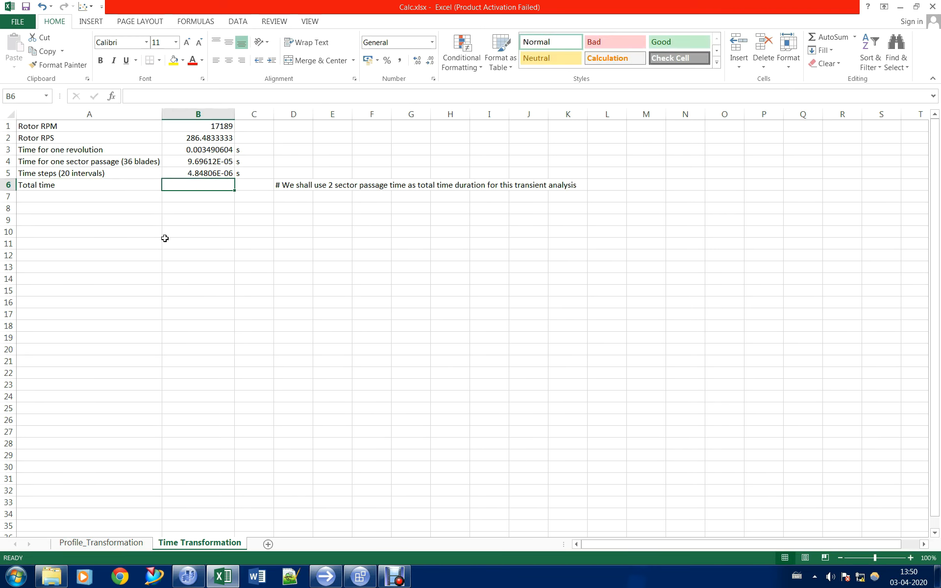
type("=")
left_click(204, 161)
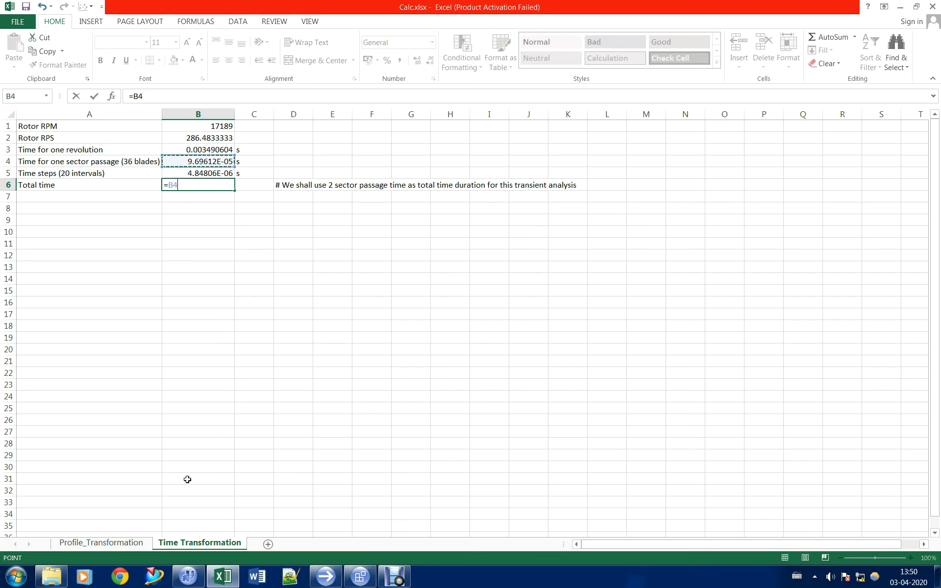
type("/")
type("2")
key("Tab")
type("s")
key("Return")
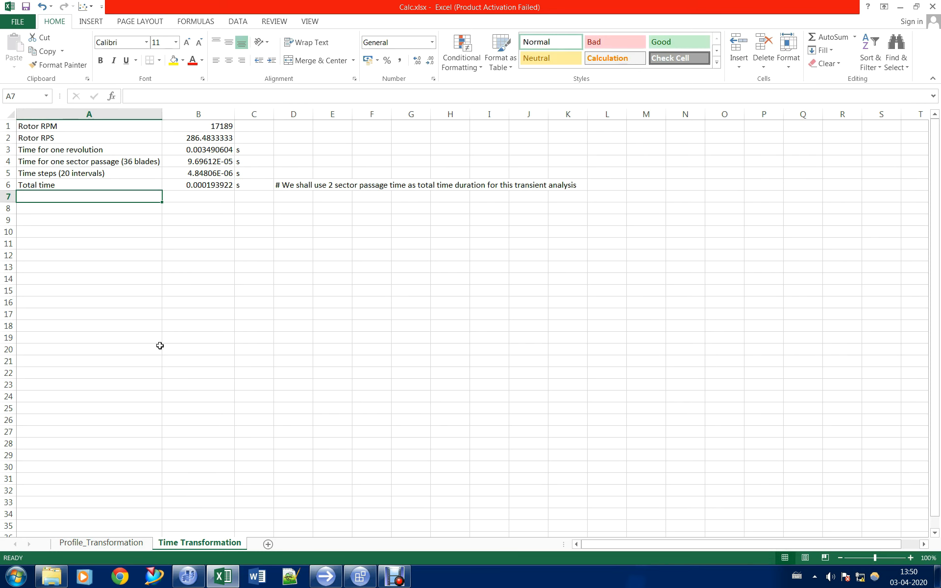
Step: Place the workbook beside CFX-Pre and compare the calculated sector passage time and time step with the Transient Blade Row Models settings
left_click(213, 182)
left_click(209, 245)
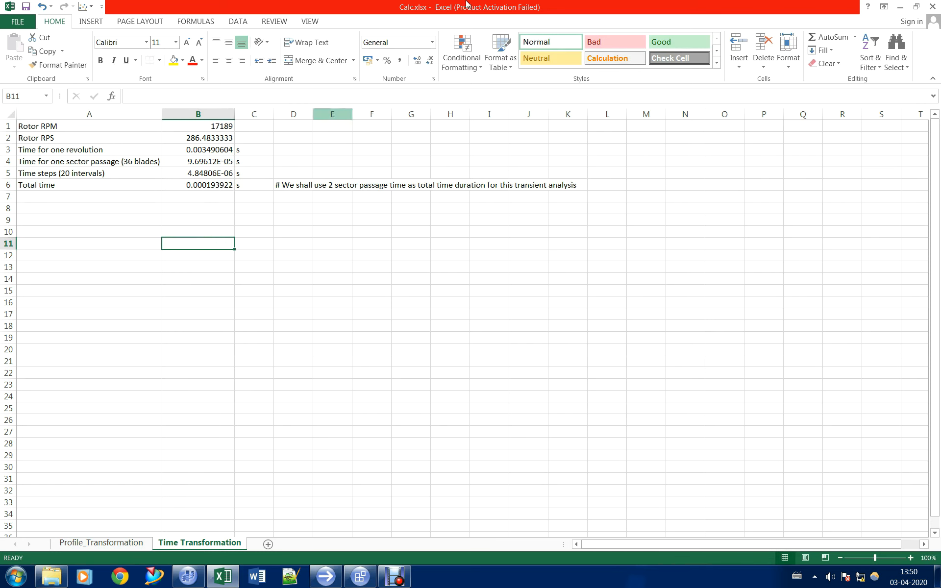
double_click(478, 8)
key("super+Right")
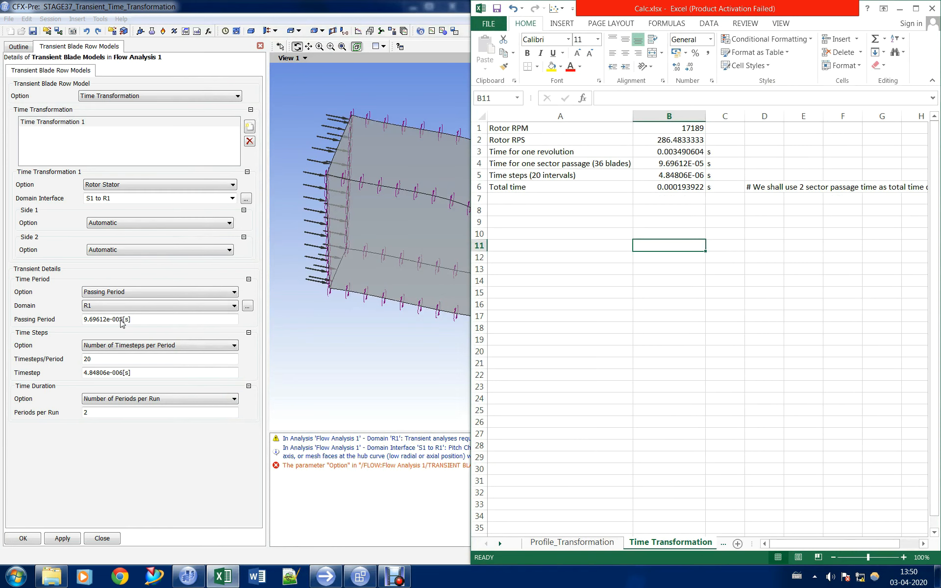
left_click(661, 164)
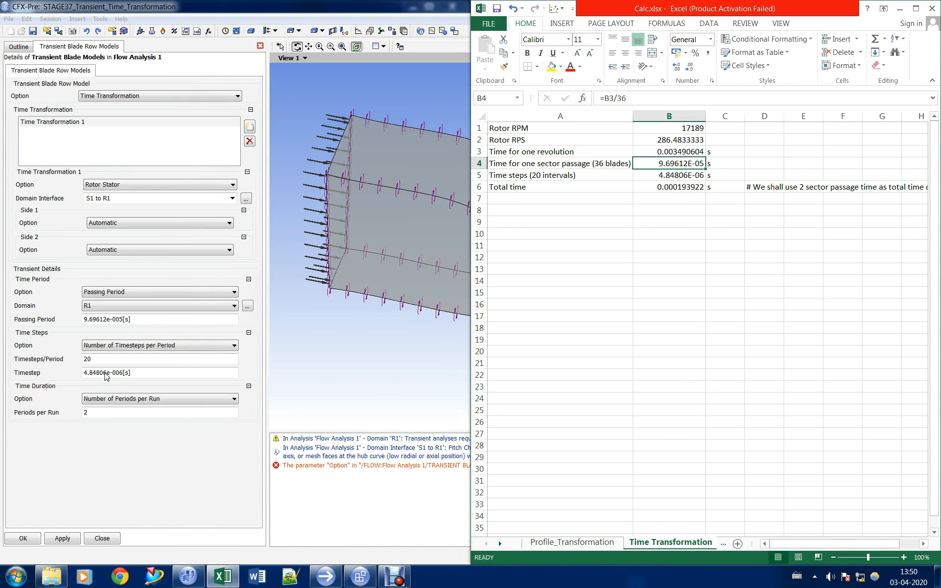
left_click(668, 179)
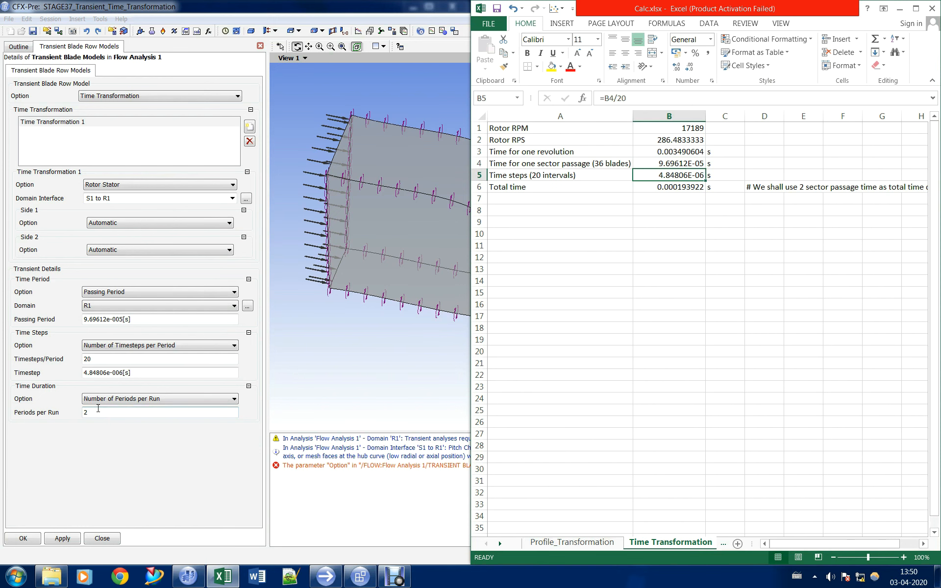
Step: Accept the Transient Blade Row Models settings and set the transient results output option to Selected Variables in Output Control
left_click(103, 412)
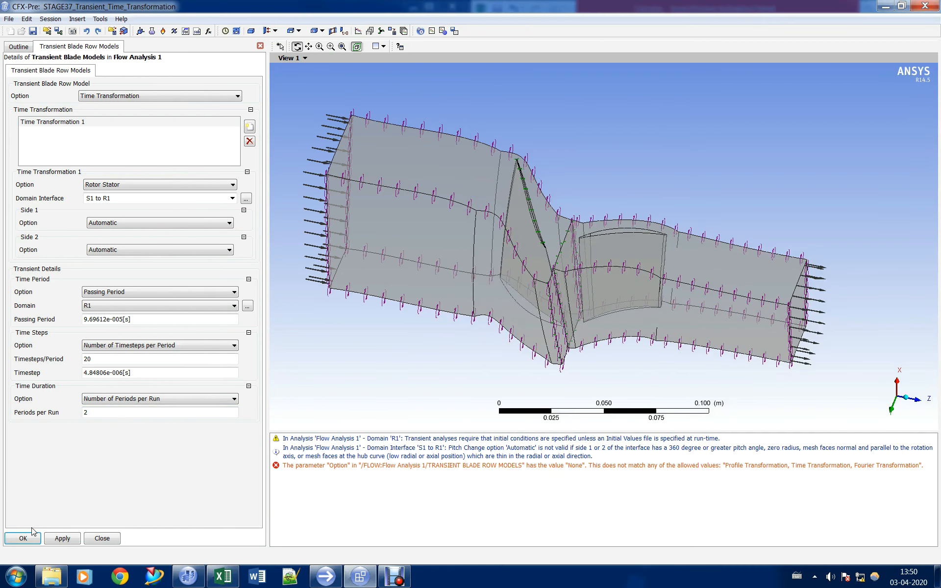
left_click(23, 538)
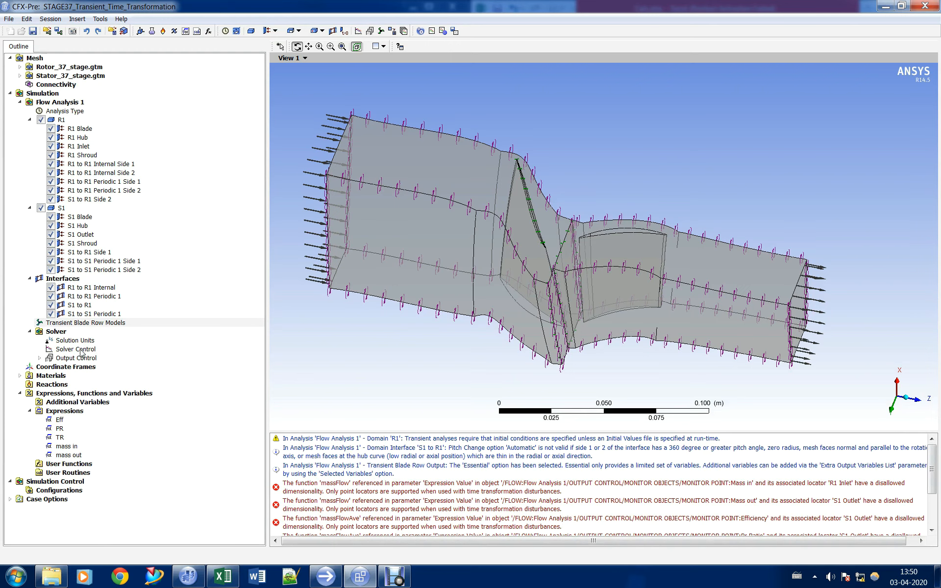
double_click(76, 358)
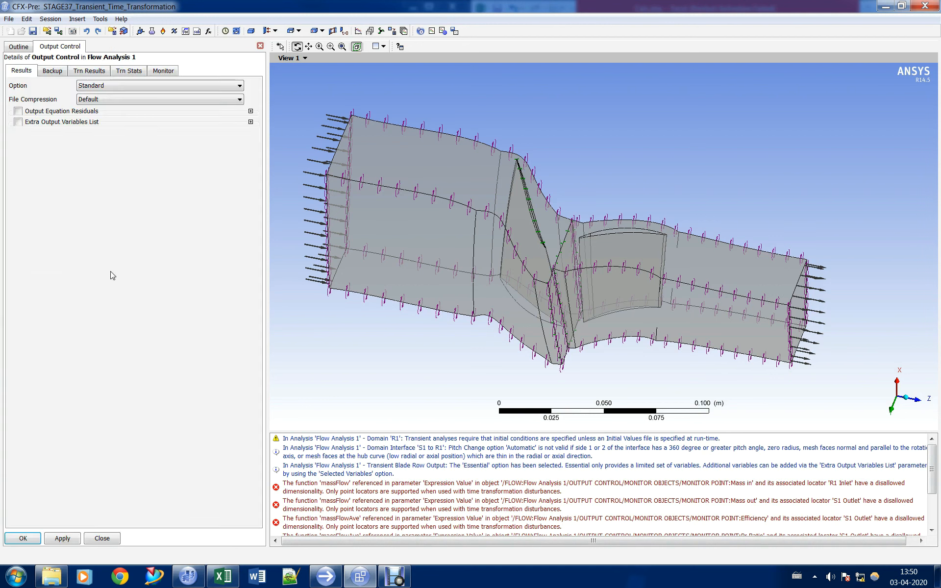
left_click(86, 72)
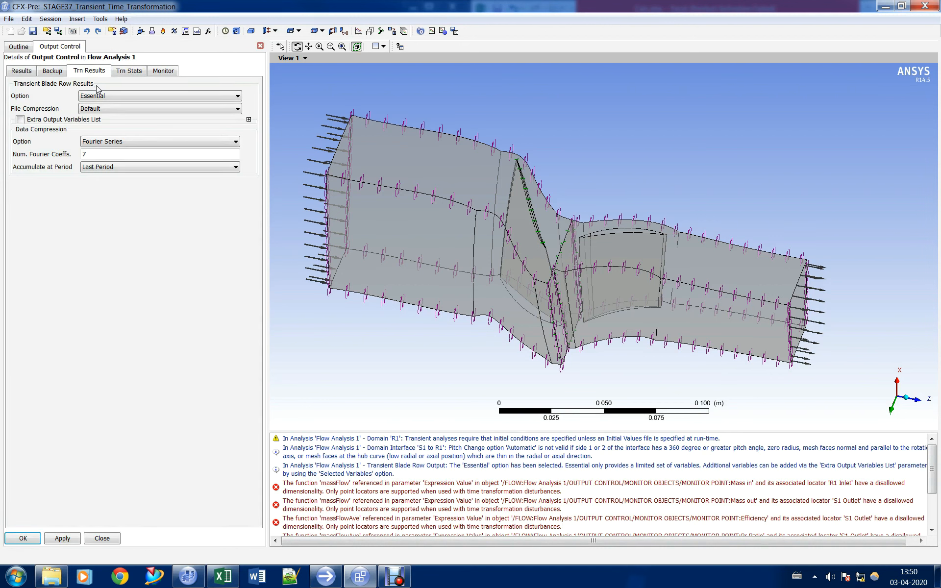
left_click(108, 98)
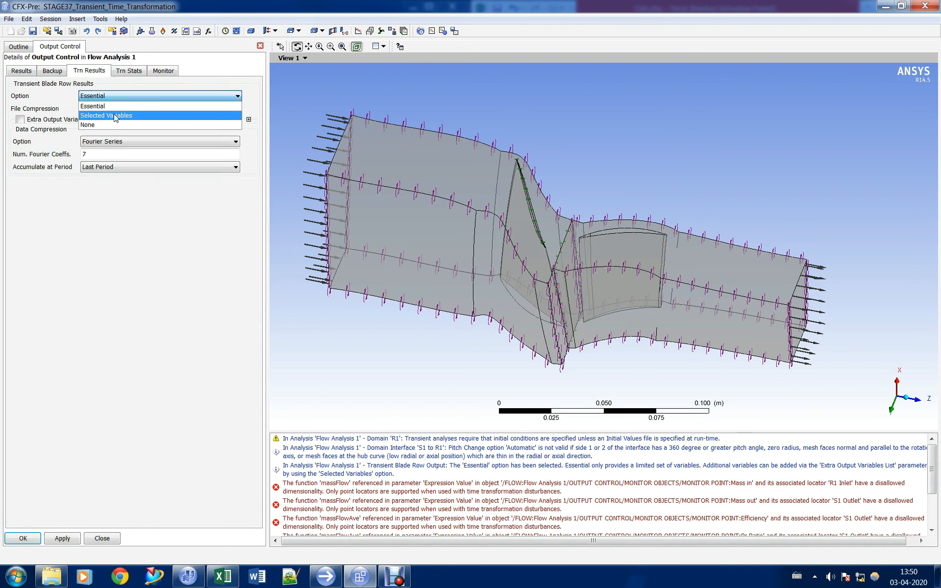
left_click(115, 115)
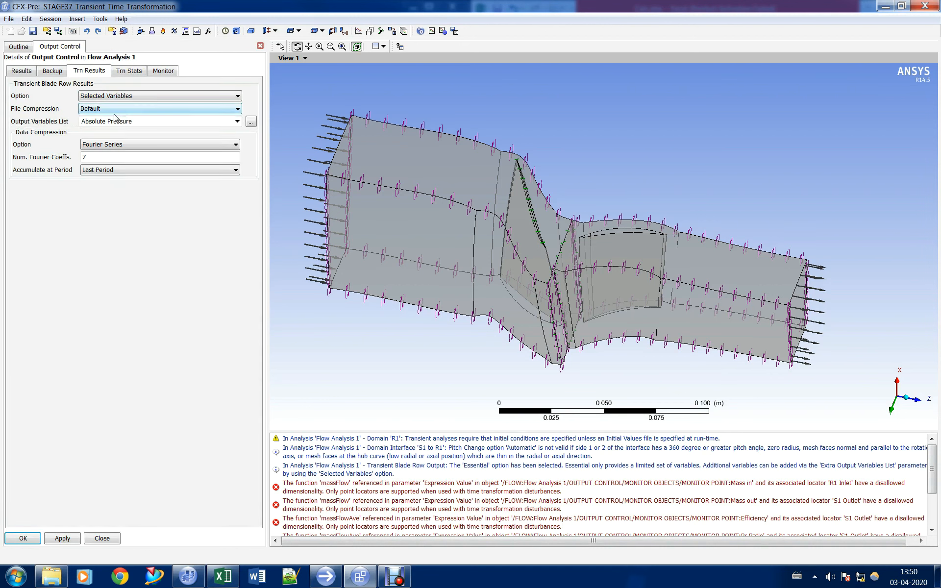
Step: Add Density, Mach Number, Mach Number in Stn Frame and Pressure to Absolute Pressure in the transient output variables selection
left_click(251, 122)
left_click_drag(495, 140, 204, 193)
left_click(177, 244, "ctrl")
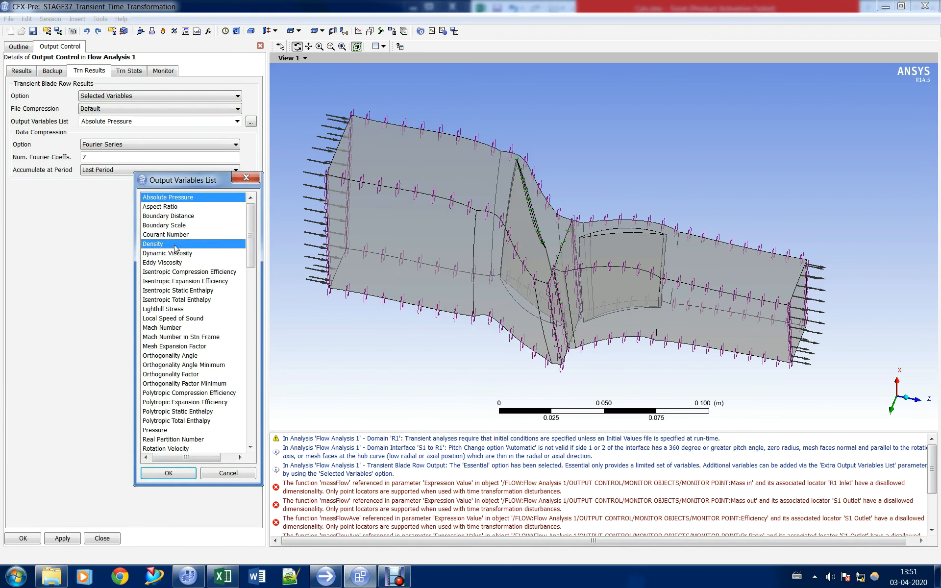
left_click(175, 327, "ctrl")
left_click(182, 337, "ctrl")
scroll(186, 340, "down", 4)
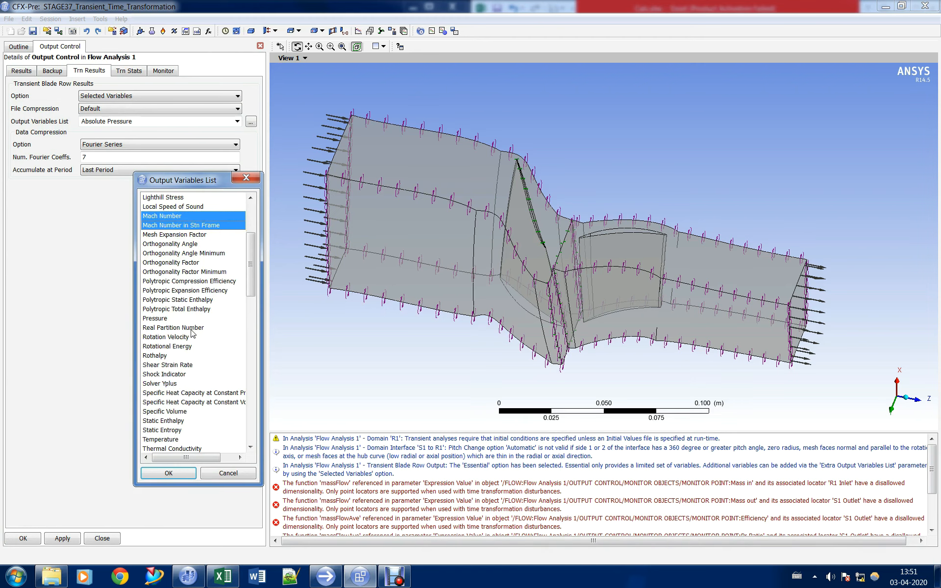
left_click(174, 320, "ctrl")
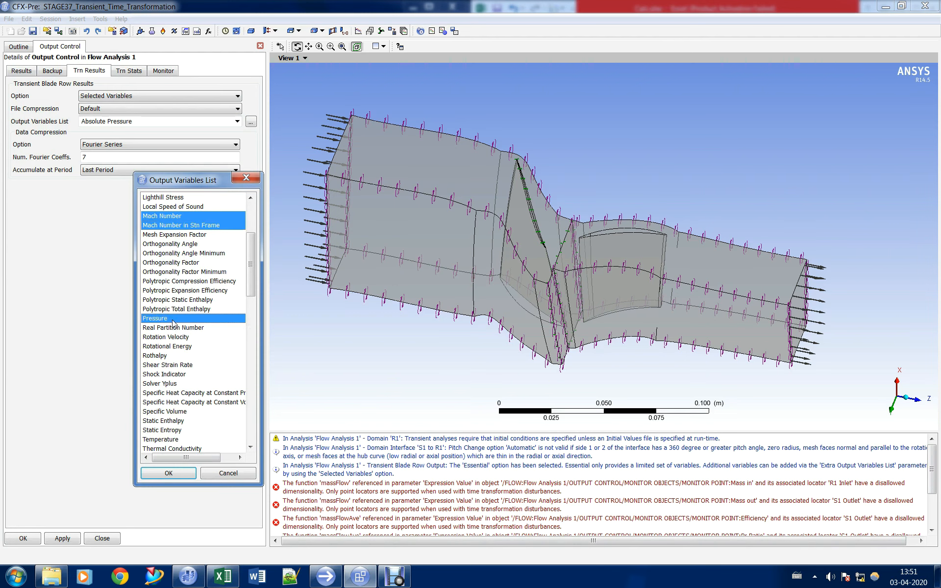
Step: Add Temperature and all Total Pressure and Total Temperature variables, including their Rel Frame and Stn Frame versions, to the selected output variables
scroll(179, 337, "down", 2)
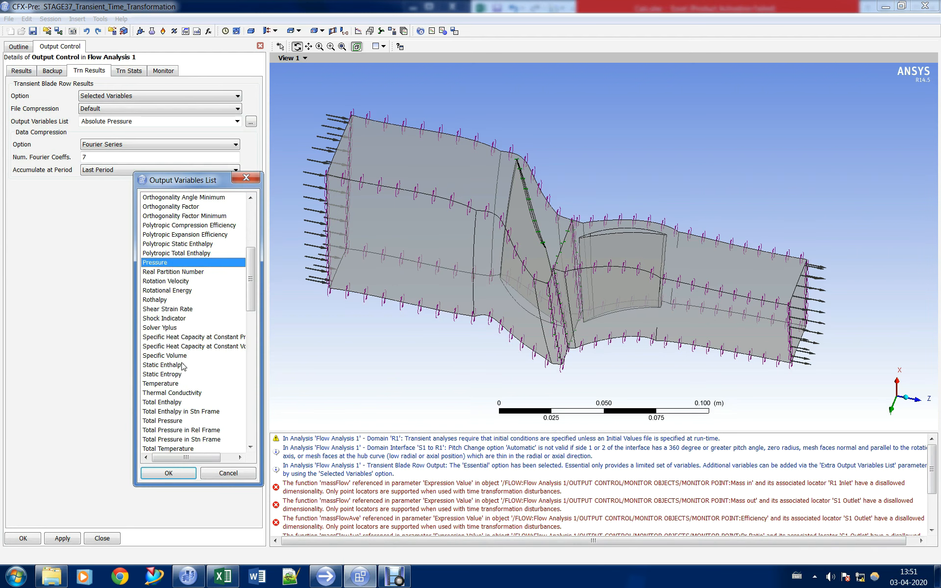
left_click(178, 384, "ctrl")
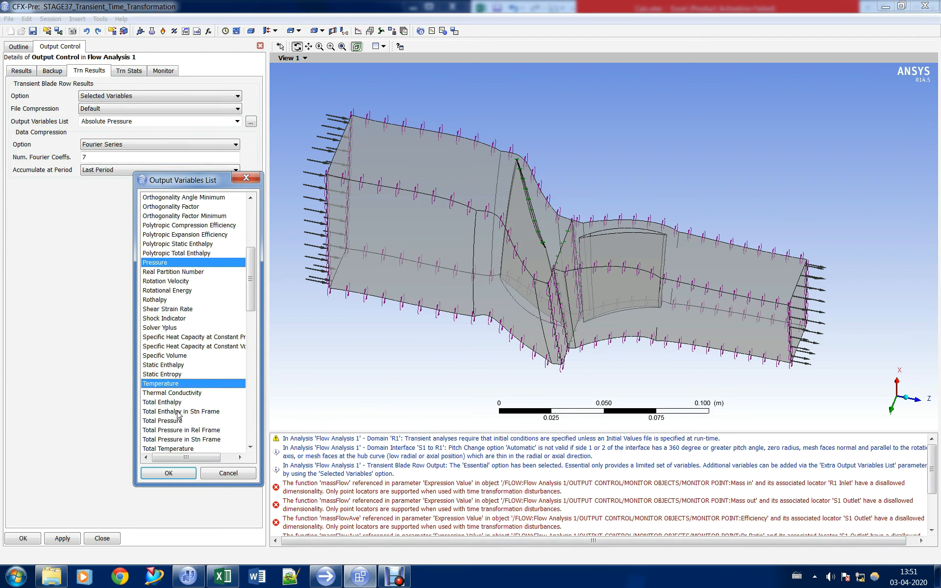
scroll(188, 436, "down", 1)
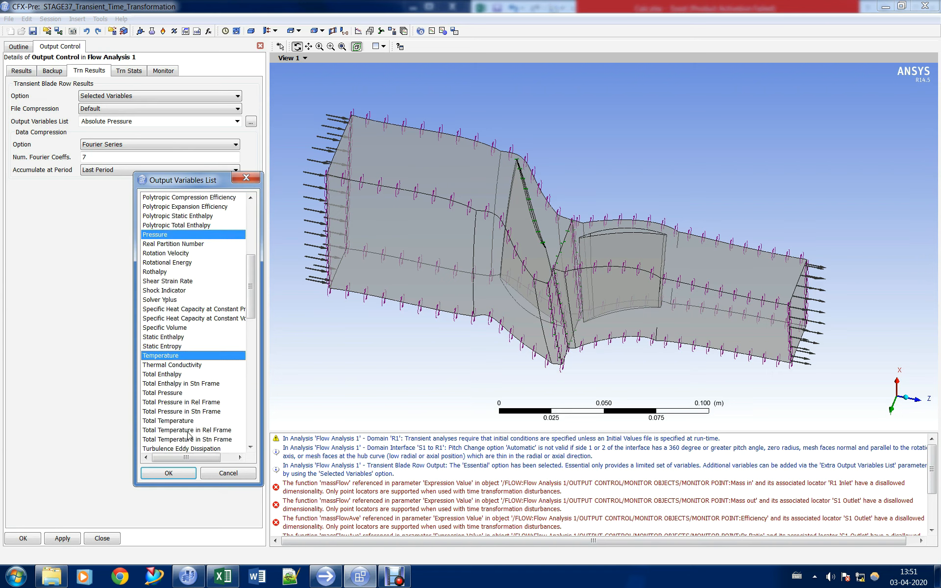
left_click_drag(177, 394, 189, 441, "ctrl")
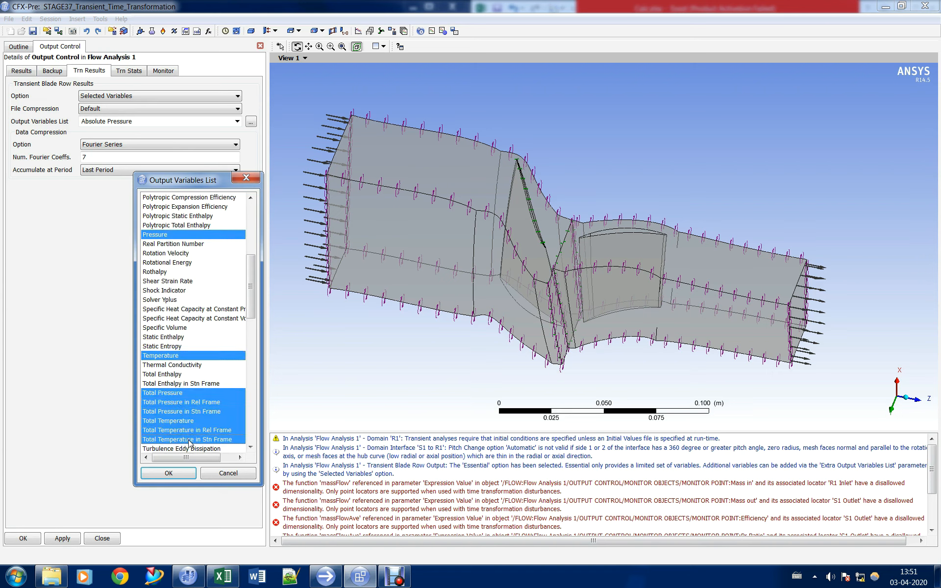
scroll(194, 402, "down", 4)
scroll(201, 350, "down", 1)
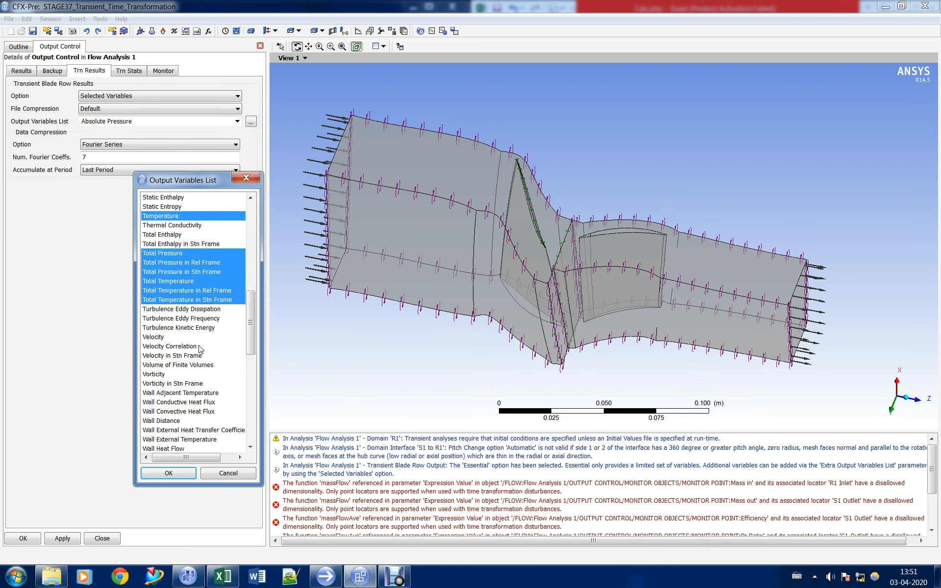
Step: Add Velocity and Velocity u, v and w to the output variables, then accept the list and the Output Control settings
left_click(172, 337, "ctrl")
scroll(189, 365, "down", 1)
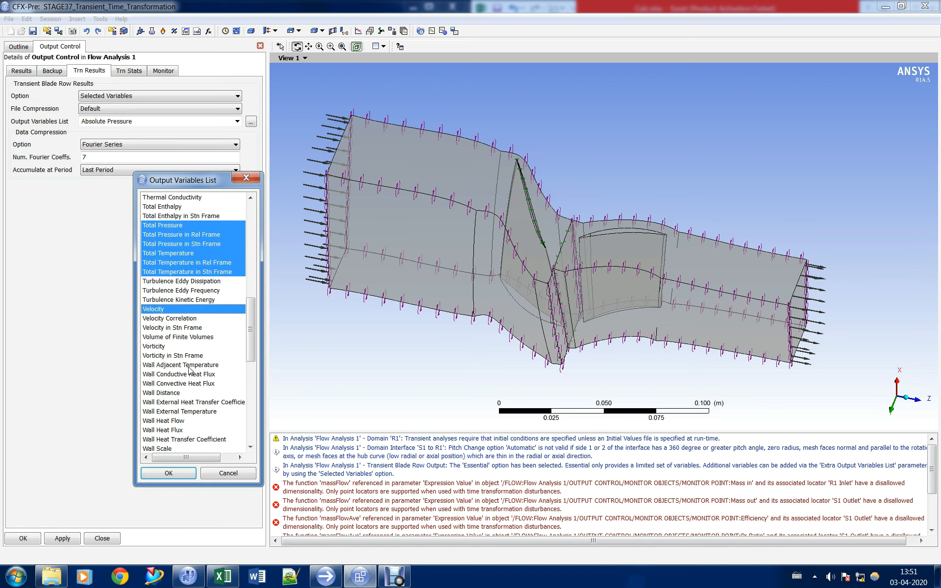
scroll(191, 379, "down", 3)
scroll(191, 385, "down", 8)
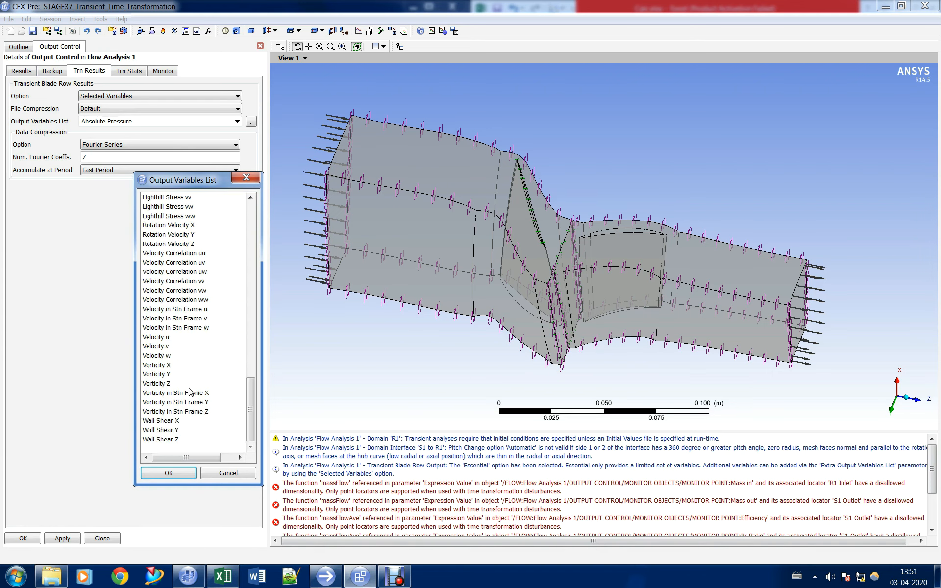
left_click_drag(172, 337, 173, 357, "ctrl")
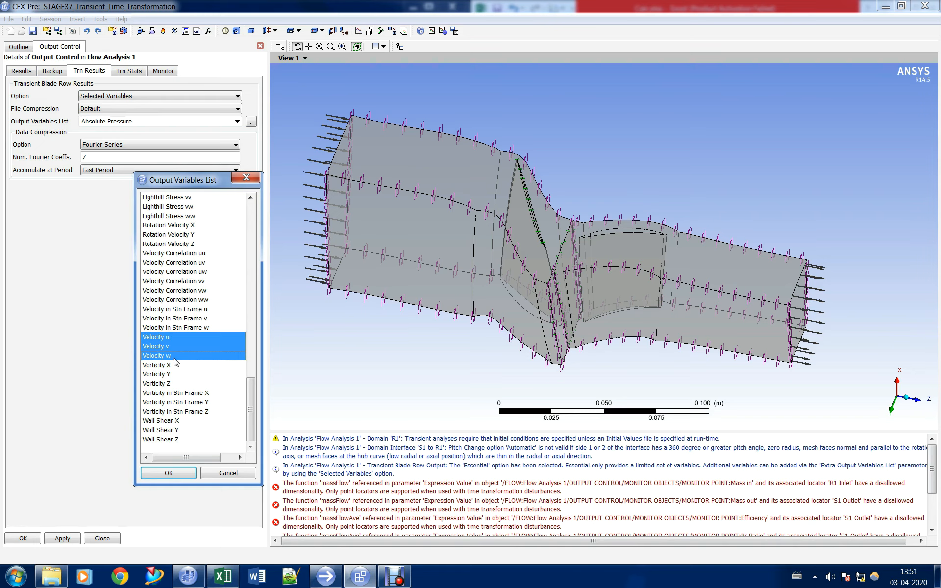
left_click(168, 474)
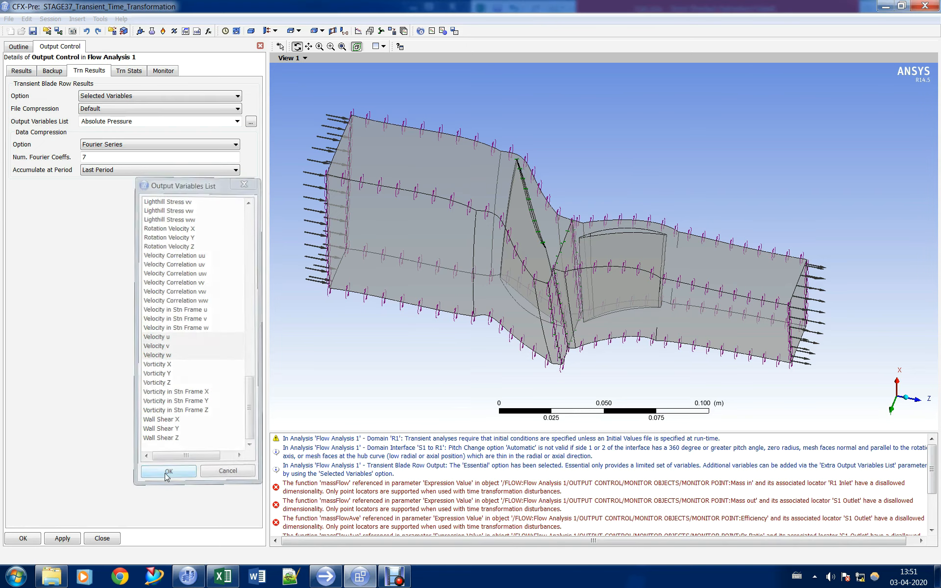
left_click(132, 171)
left_click(131, 175)
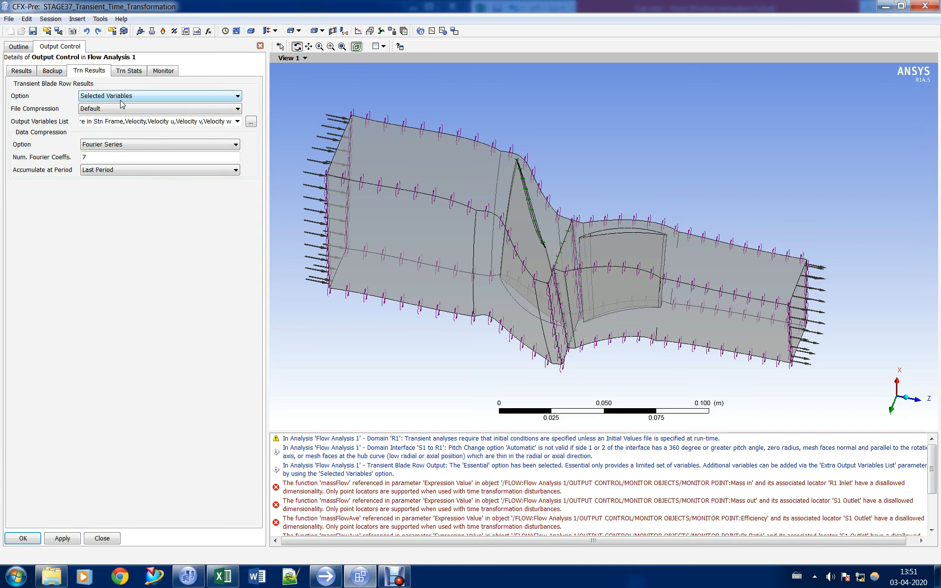
left_click(22, 538)
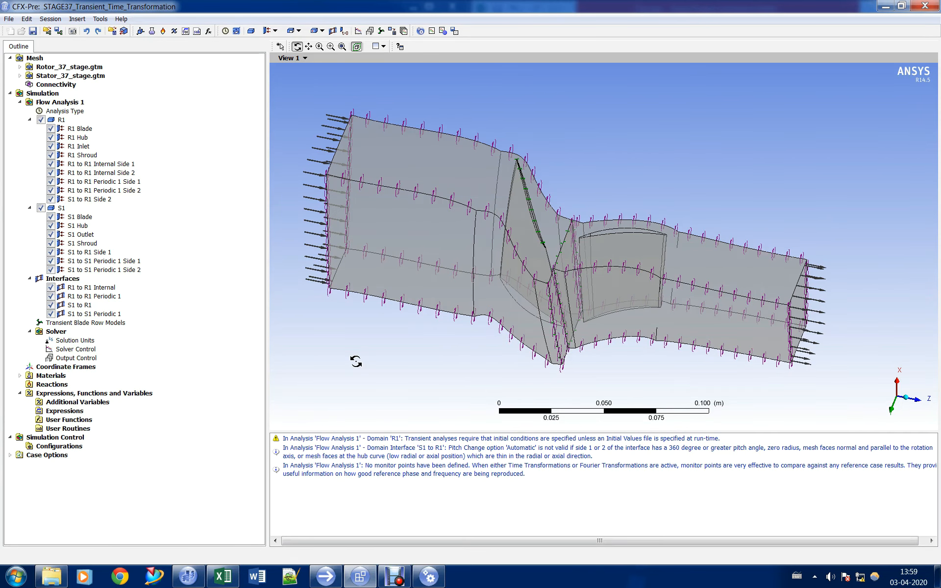
Step: Review the Solver Control basic settings for the transient scheme, coefficient loops and residual target, and accept them
double_click(90, 349)
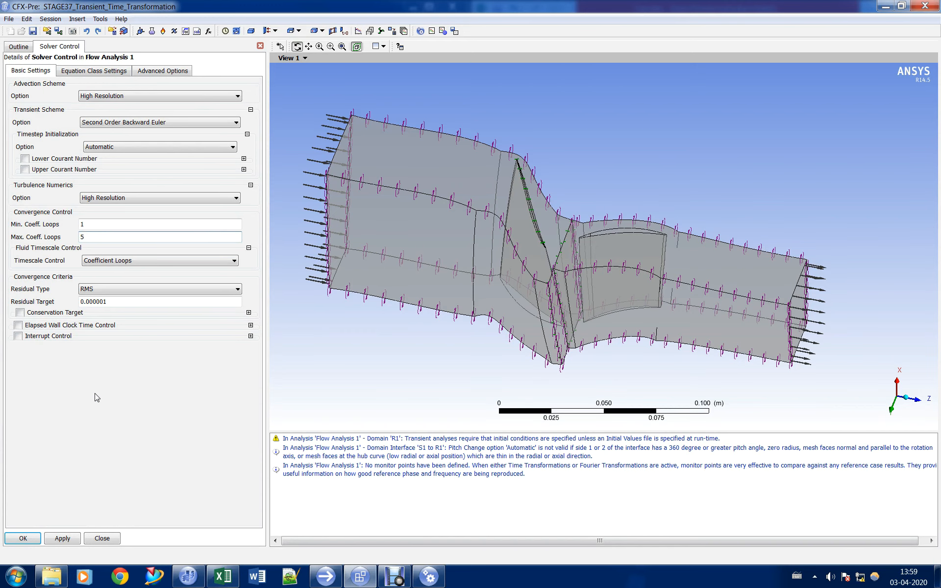
left_click(23, 538)
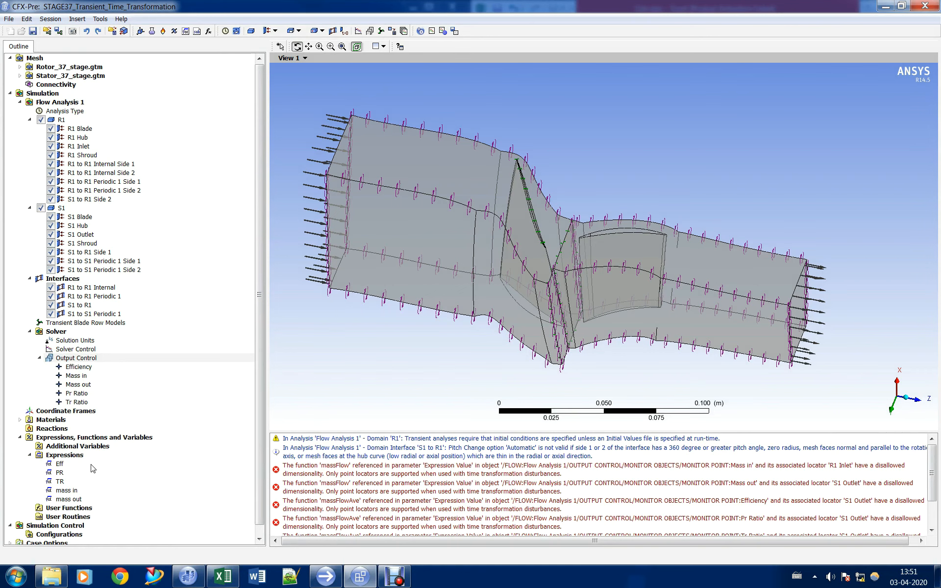
Step: Delete the expressions Eff, PR, TR, mass in and mass out
left_click(81, 469)
left_click(91, 500, "shift")
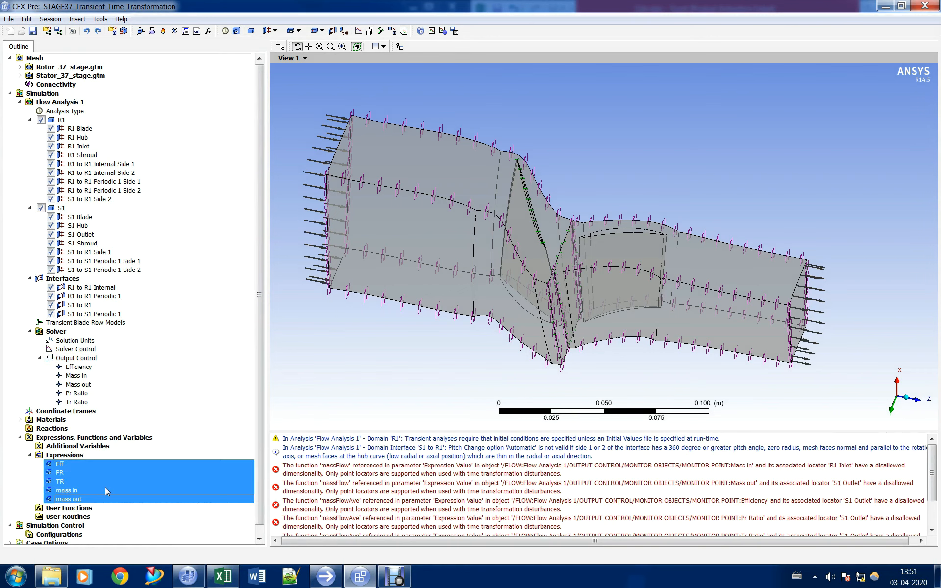
right_click(105, 488)
left_click(136, 531)
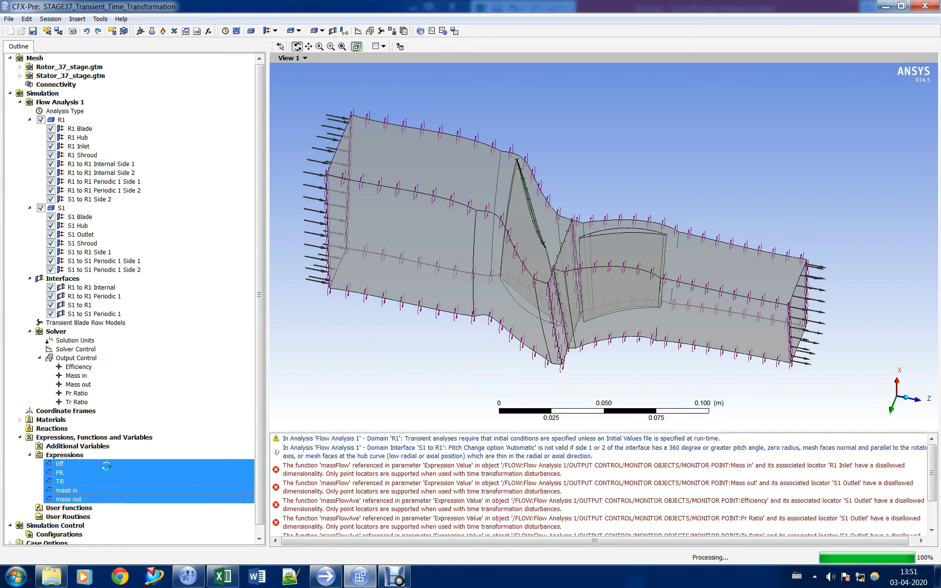
Step: Delete the monitor points Efficiency, Mass in, Mass out, Pr Ratio and Tr Ratio from Output Control
left_click(79, 367)
left_click(96, 402, "shift")
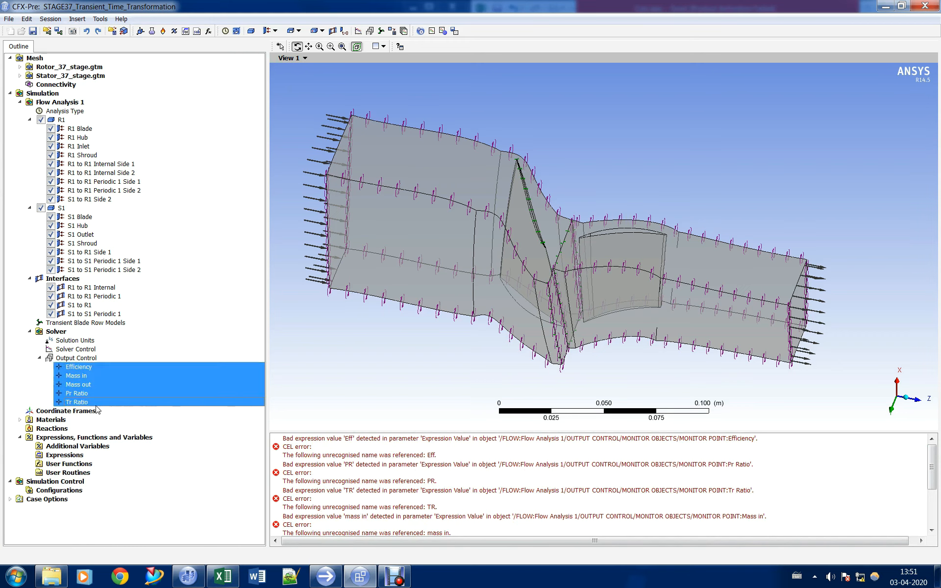
right_click(117, 373)
left_click(147, 437)
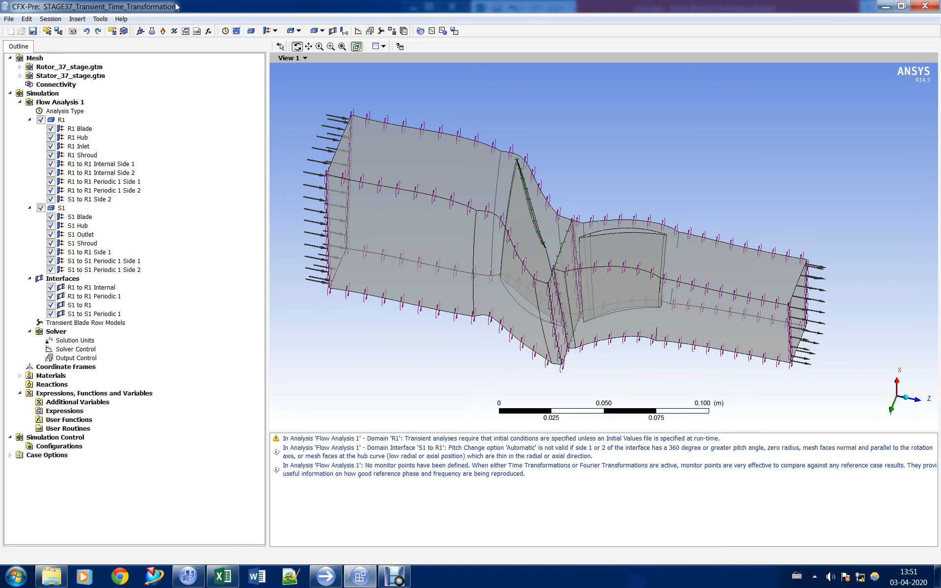
Step: Save the case and write the solver input file STAGE37_Transient_Time_Transformation.def into the CASE3_TRANSIENT_TIME_TRANSFORMATION folder
left_click(33, 31)
left_click(454, 31)
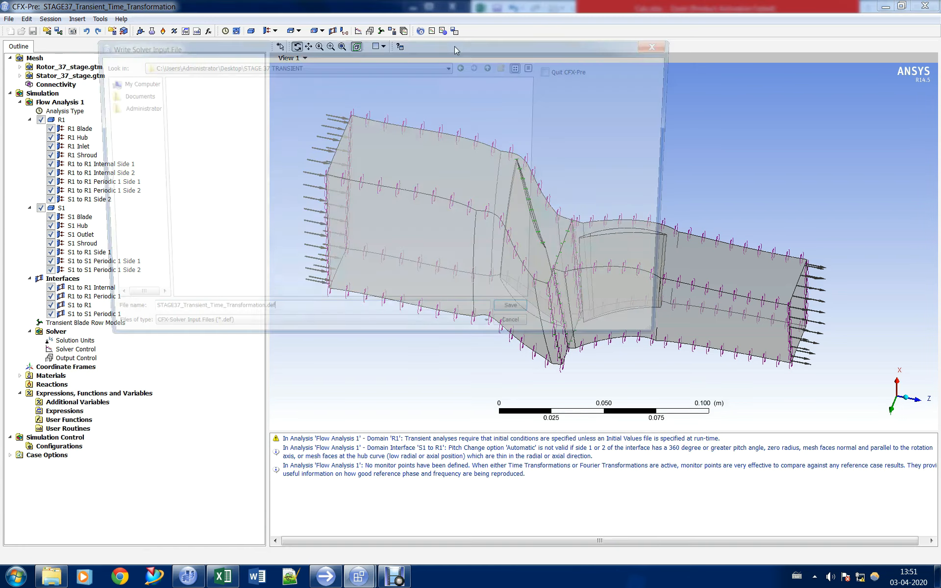
double_click(270, 100)
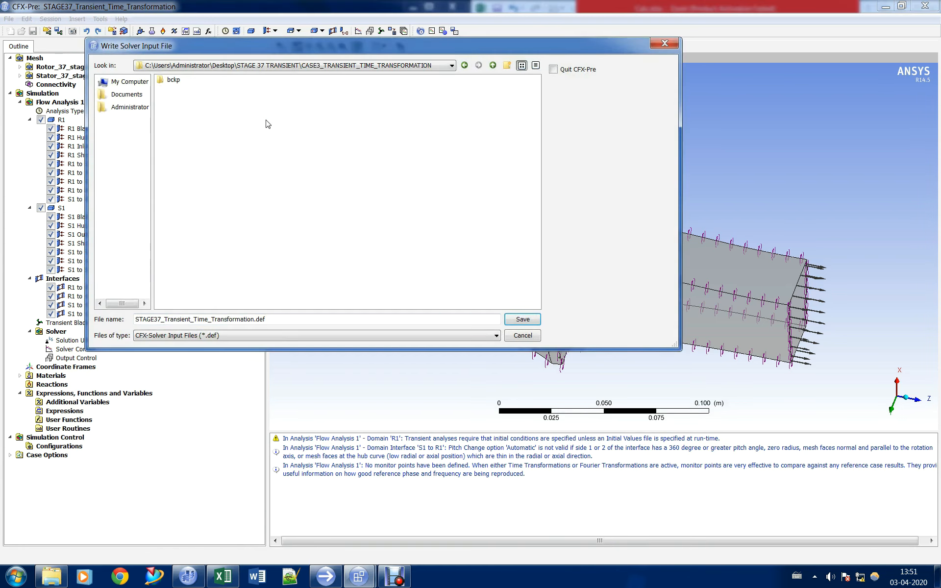
left_click(522, 319)
left_click(434, 324)
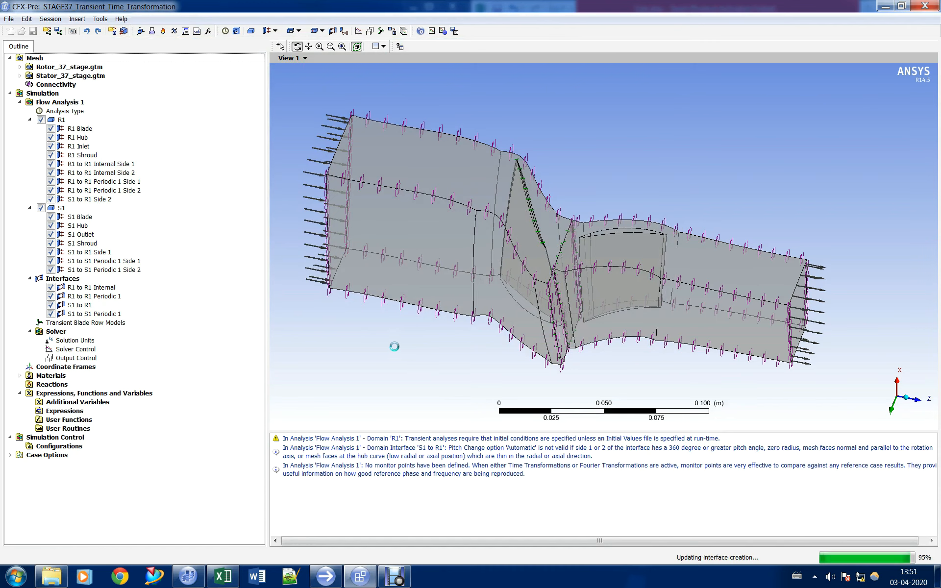
Step: Switch to CFX-Solver Manager and define a new run using STAGE37_Transient_Time_Transformation.def from the CASE3_TRANSIENT_TIME_TRANSFORMATION folder
left_click(327, 580)
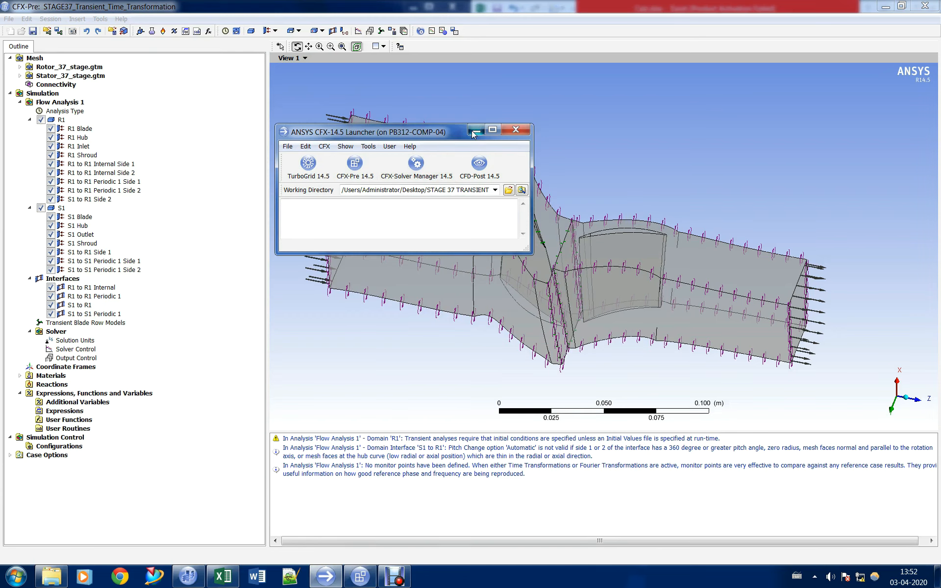
left_click(476, 130)
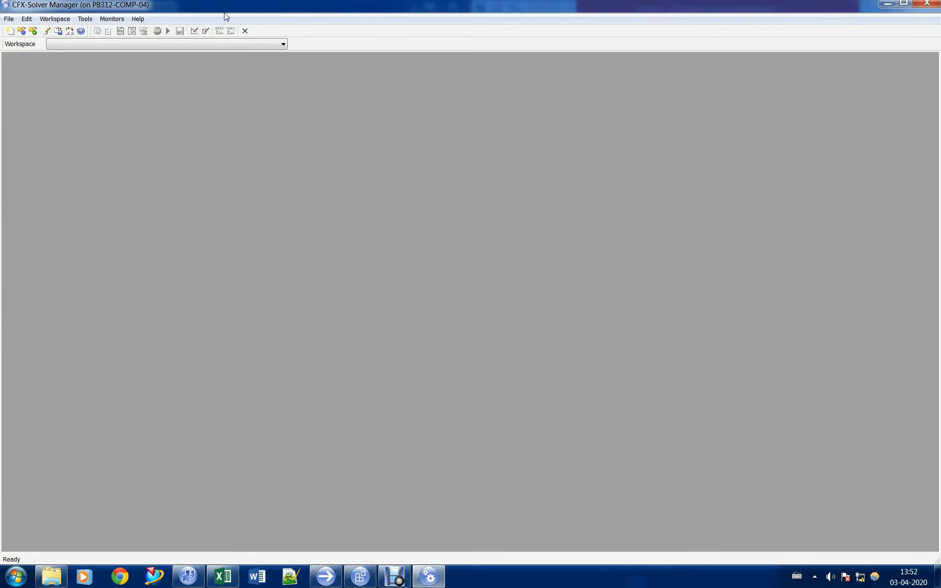
left_click(11, 31)
left_click(592, 108)
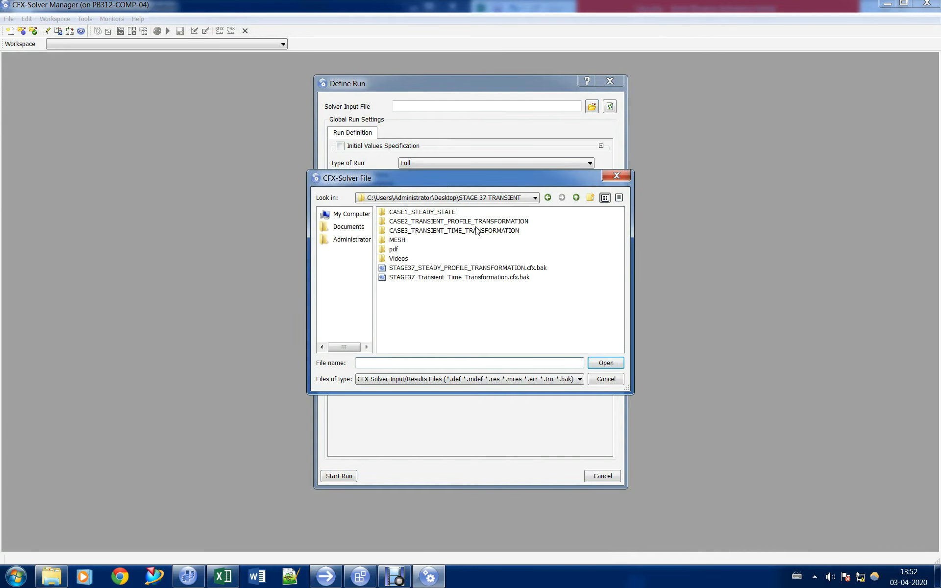
double_click(477, 230)
double_click(435, 221)
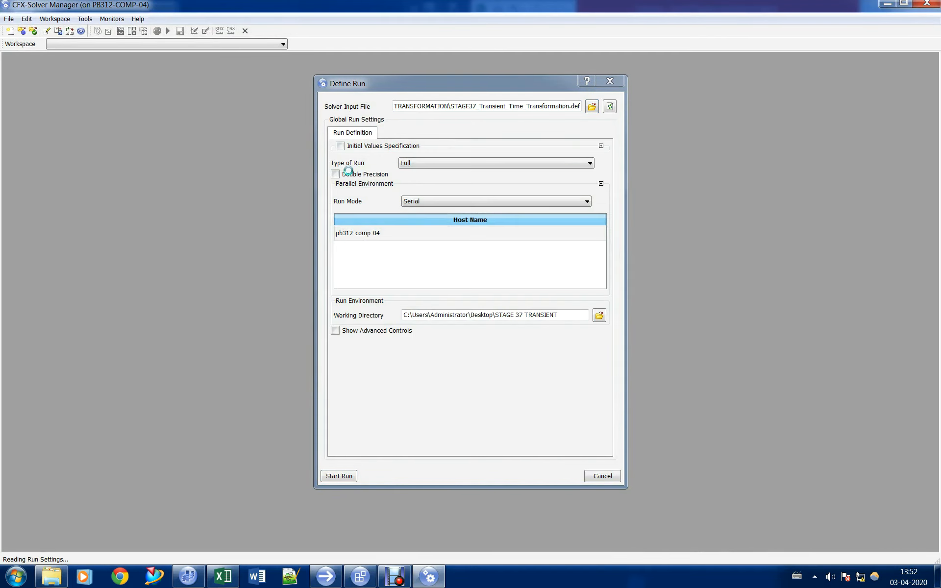
Step: Enable the initial values specification and use STAGE37_Steady_001.res from the CASE1_STEADY_STATE folder as the initial values file
left_click(338, 145)
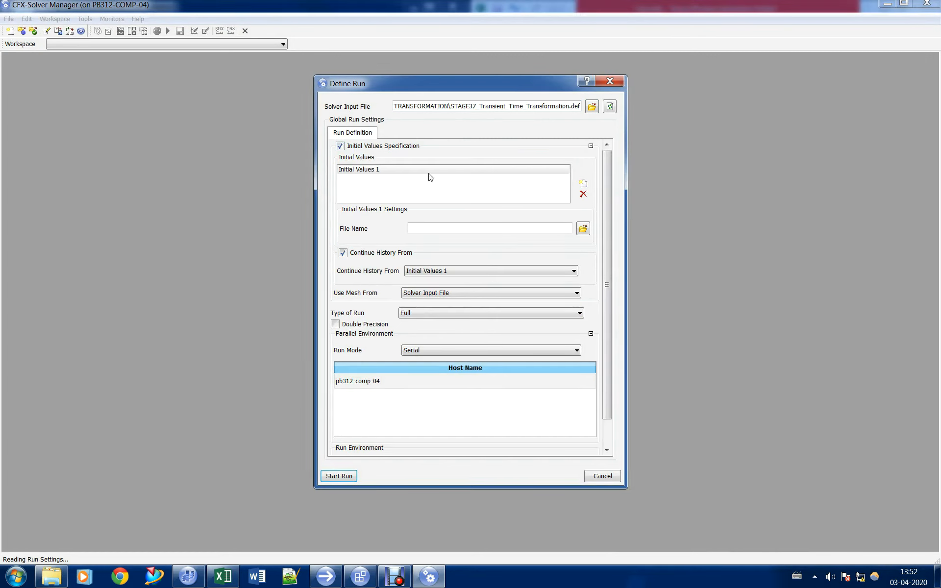
left_click(578, 225)
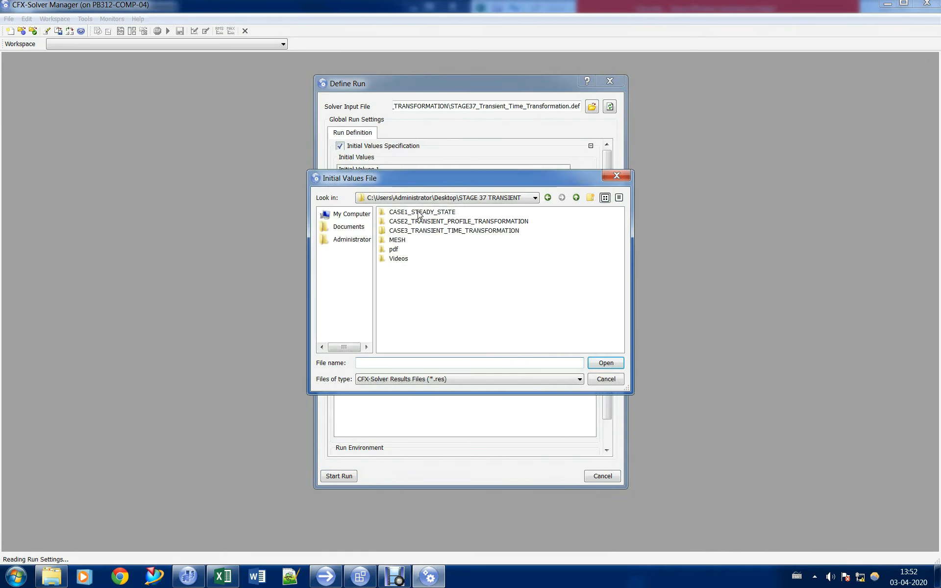
double_click(419, 212)
double_click(441, 212)
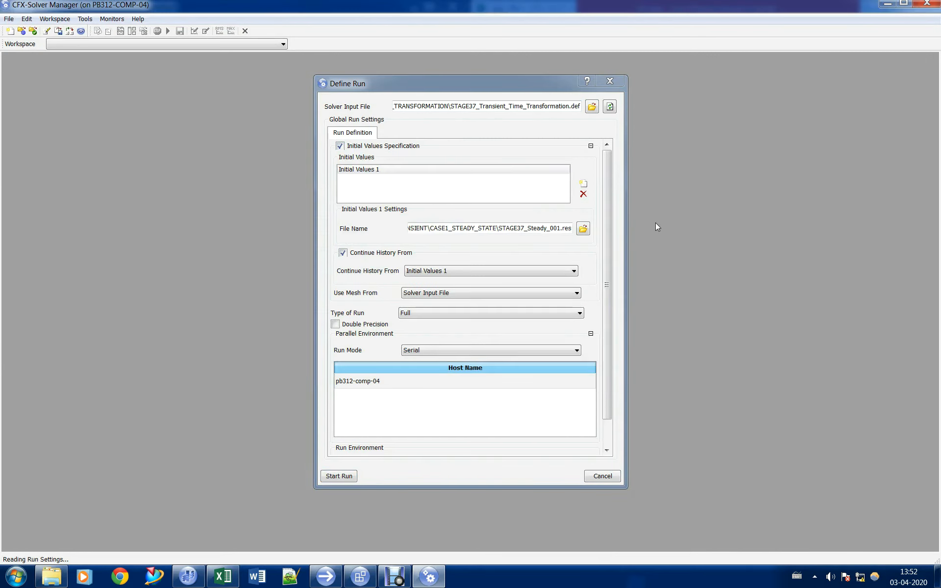
Step: Set the run mode to Platform MPI Local Parallel with 8 partitions on the host
left_click_drag(625, 224, 702, 355)
left_click(533, 319)
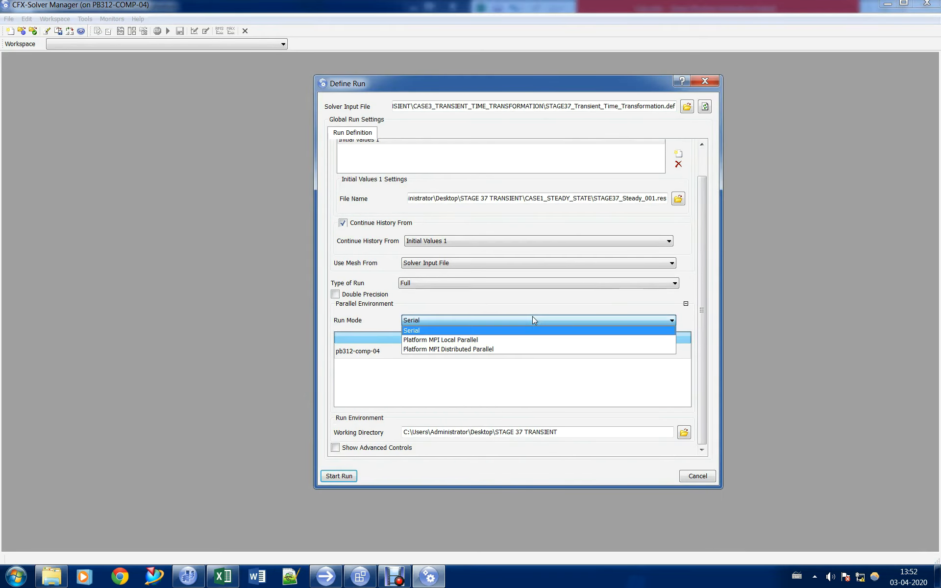
left_click(510, 344)
left_click(684, 350)
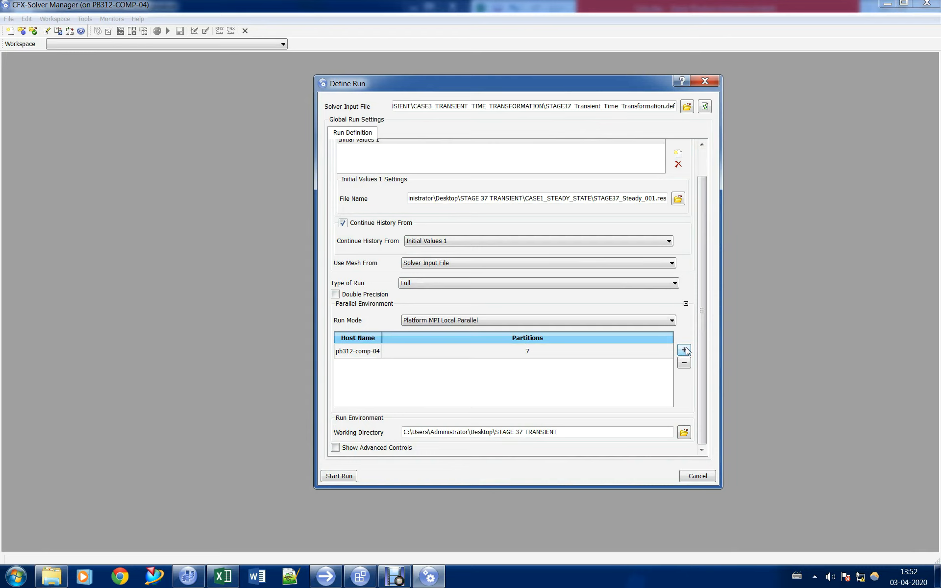
left_click(684, 350)
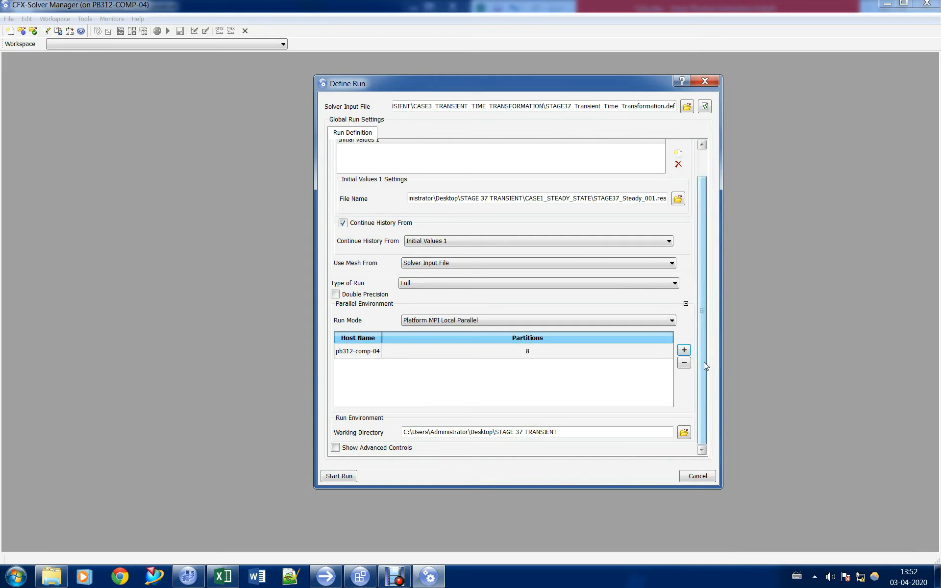
Step: Set the working directory to the CASE3_TRANSIENT_TIME_TRANSFORMATION folder and start the solver run
left_click(684, 433)
double_click(434, 212)
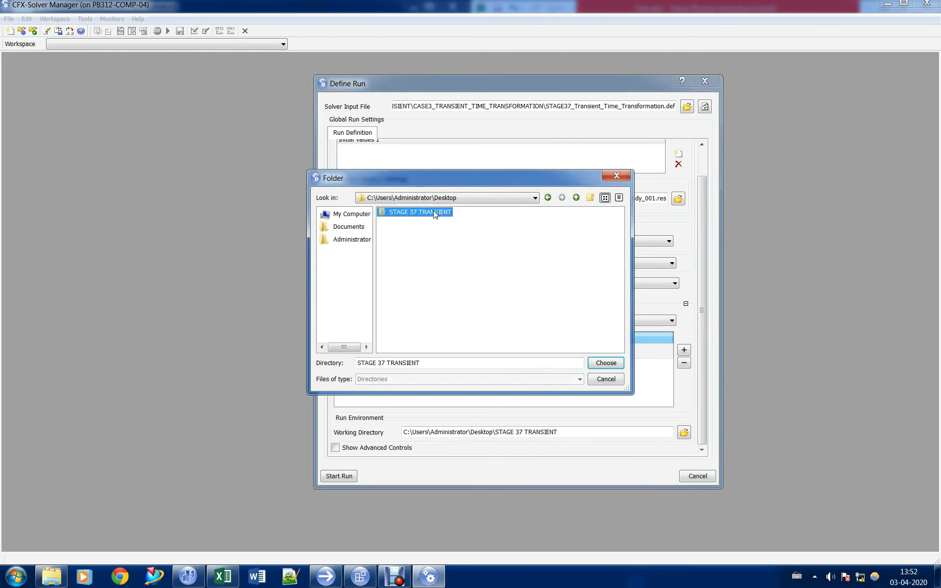
double_click(440, 231)
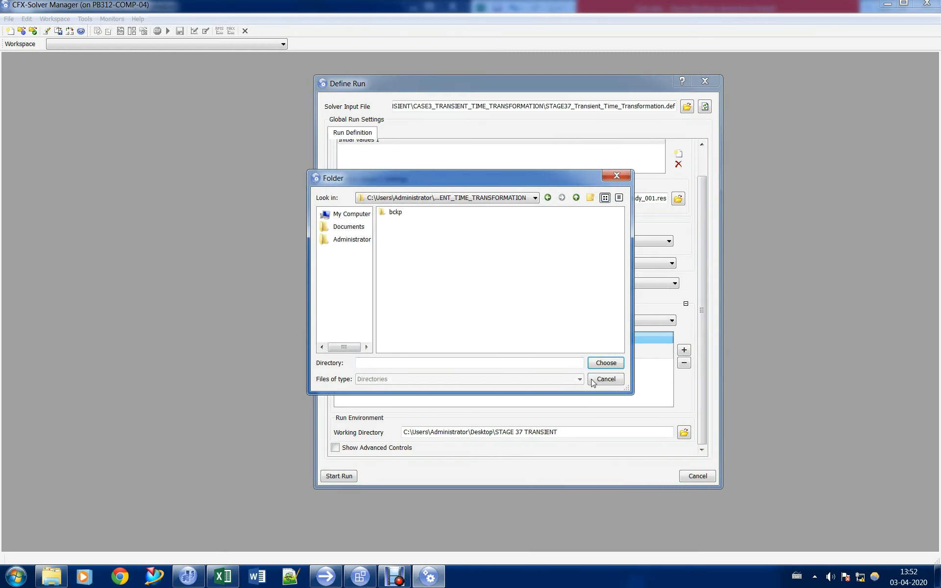
left_click(608, 363)
left_click(339, 475)
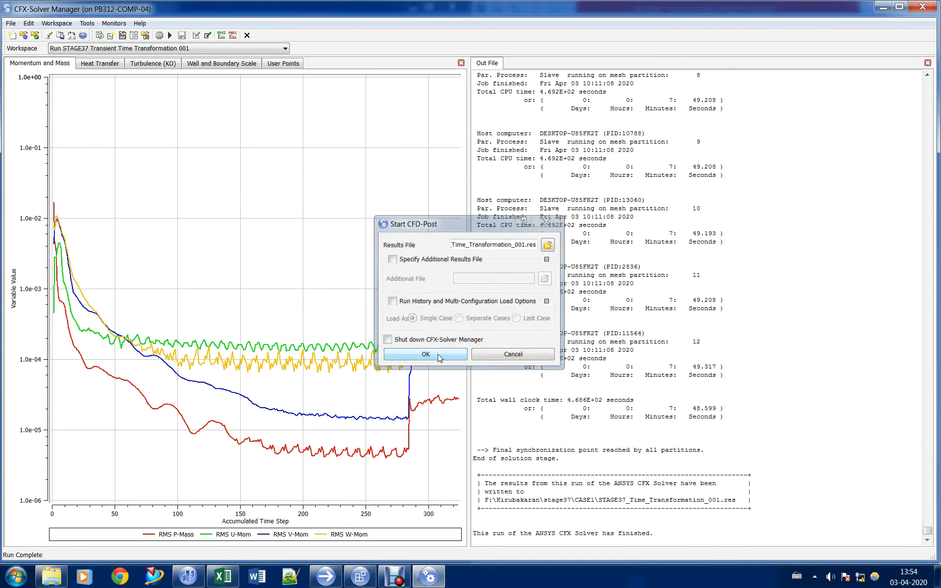
Step: Open the finished Time Transformation run's results in CFD-Post
left_click(435, 356)
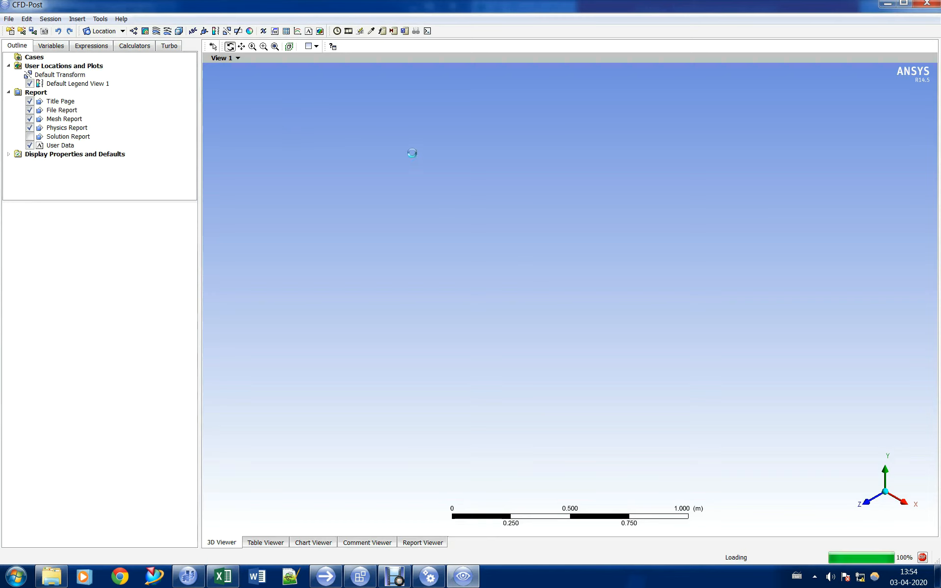
left_click(435, 298)
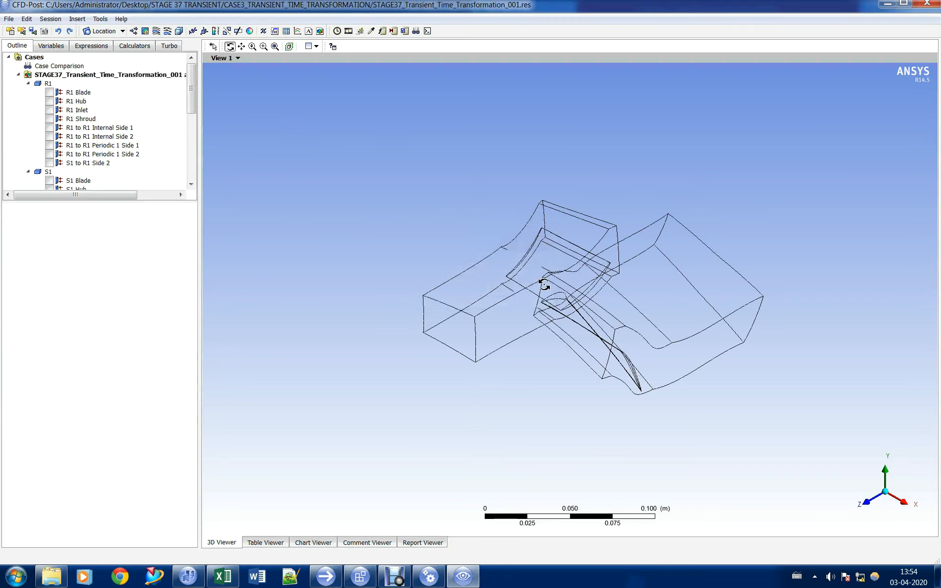
Step: Initialize all turbo components of the R1 and S1 domains and calculate their velocity components
left_click(169, 49)
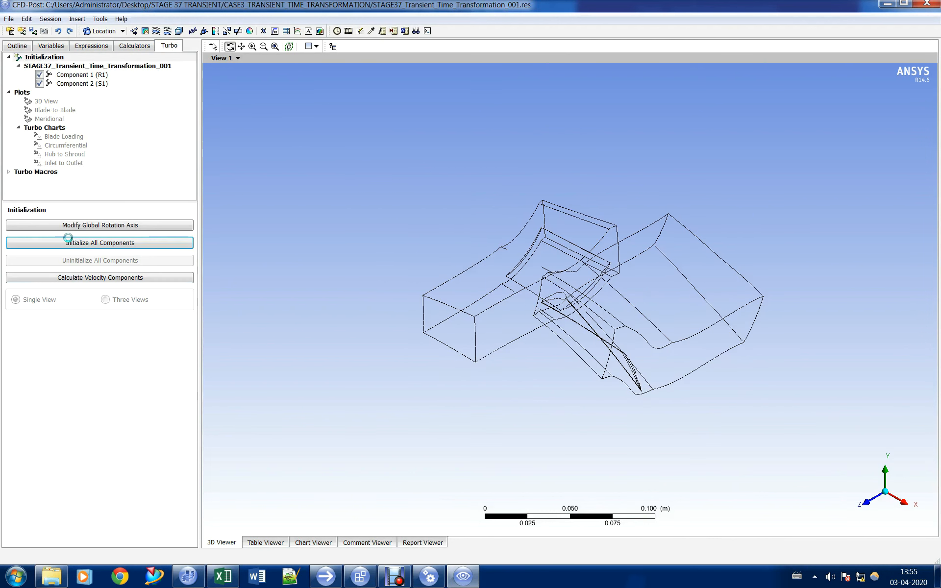
left_click(417, 290)
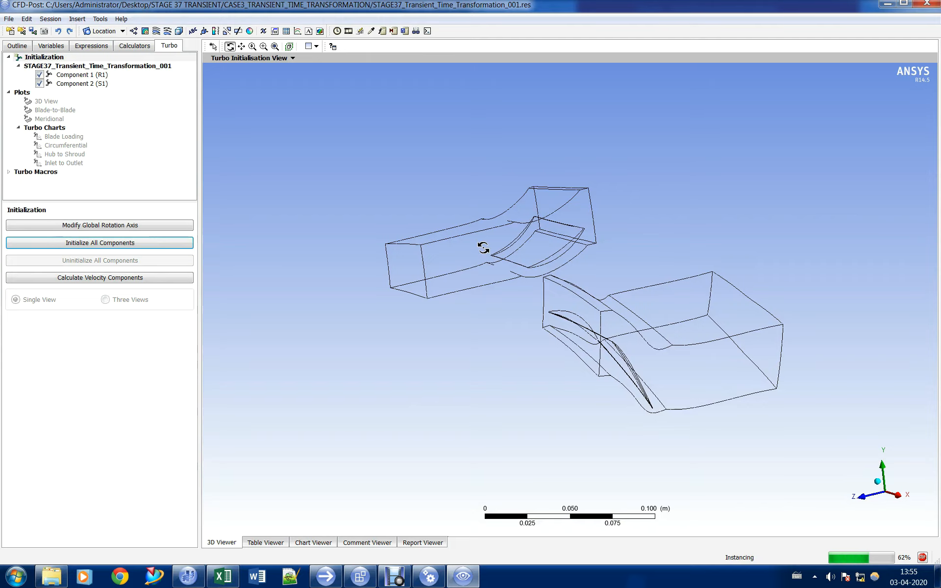
left_click_drag(561, 249, 255, 294)
left_click(95, 277)
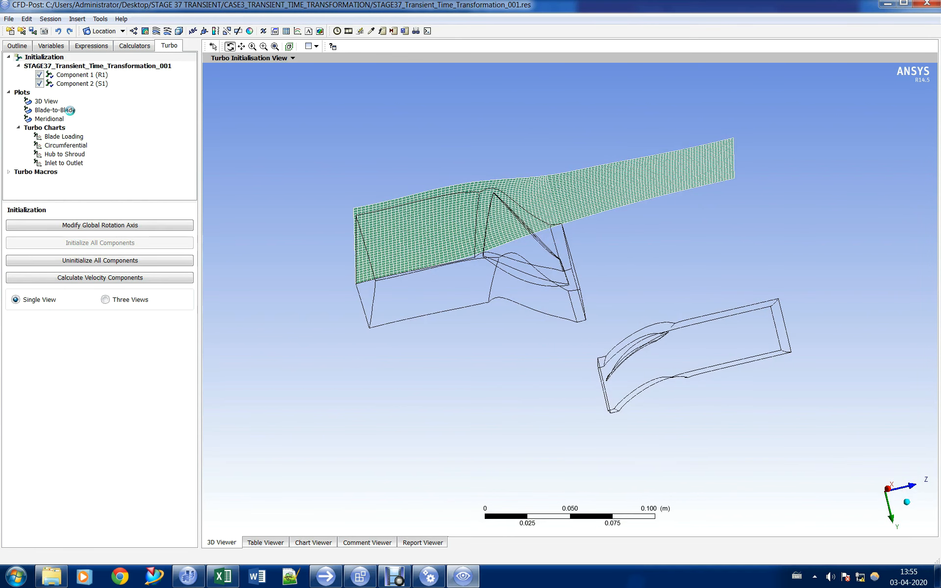
Step: Show the blade-to-blade plot with 36 copies of domain R1 and 46 copies of domain S1
left_click(64, 111)
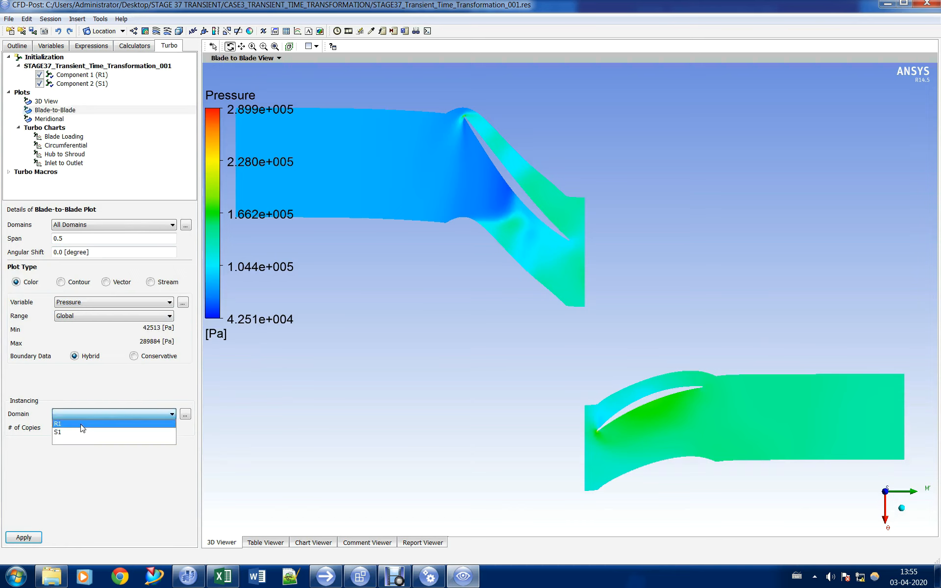
left_click(23, 537)
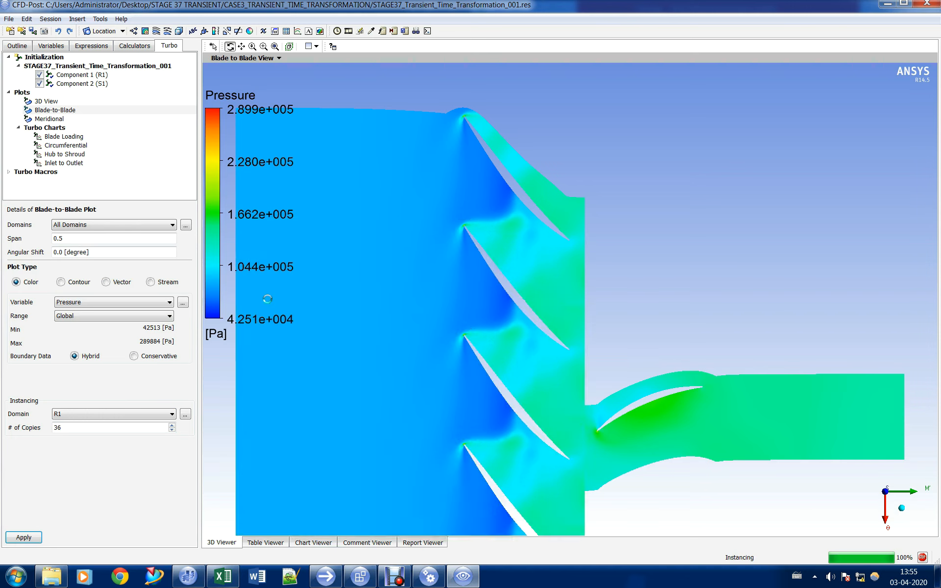
left_click(109, 415)
left_click(104, 431)
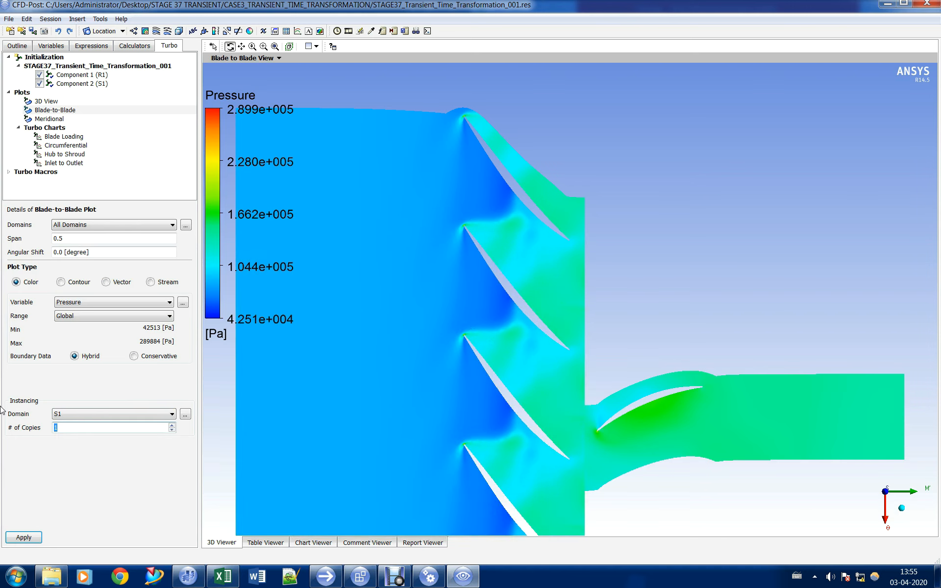
left_click(23, 537)
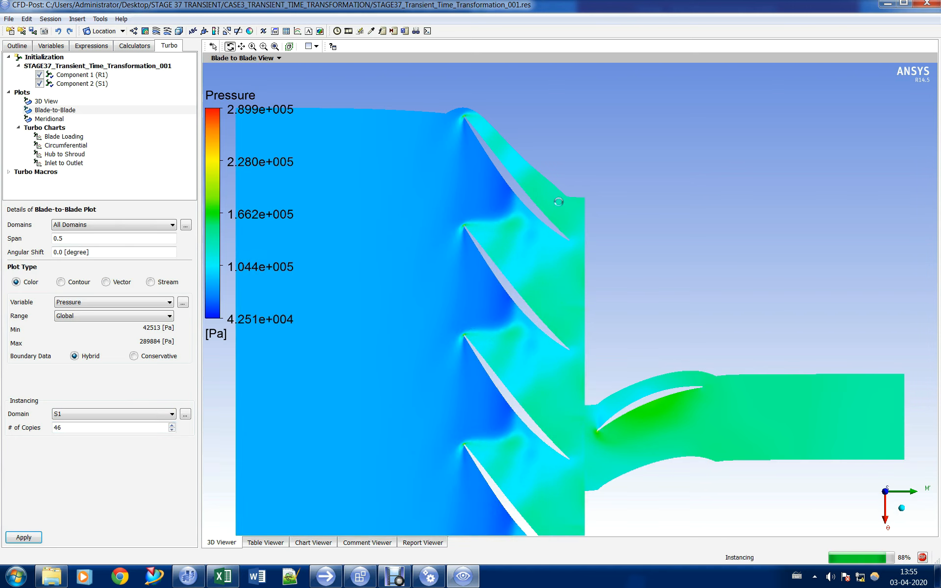
Step: Colour the blade-to-blade plot by Mach Number with a Local range at a span of 0.9
left_click(83, 302)
left_click(84, 328)
left_click(84, 237)
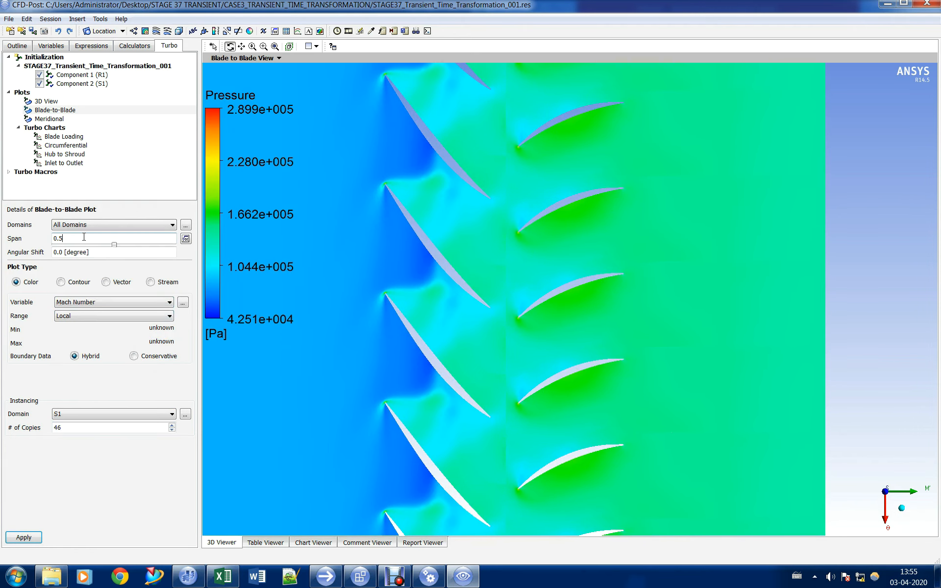
left_click(23, 537)
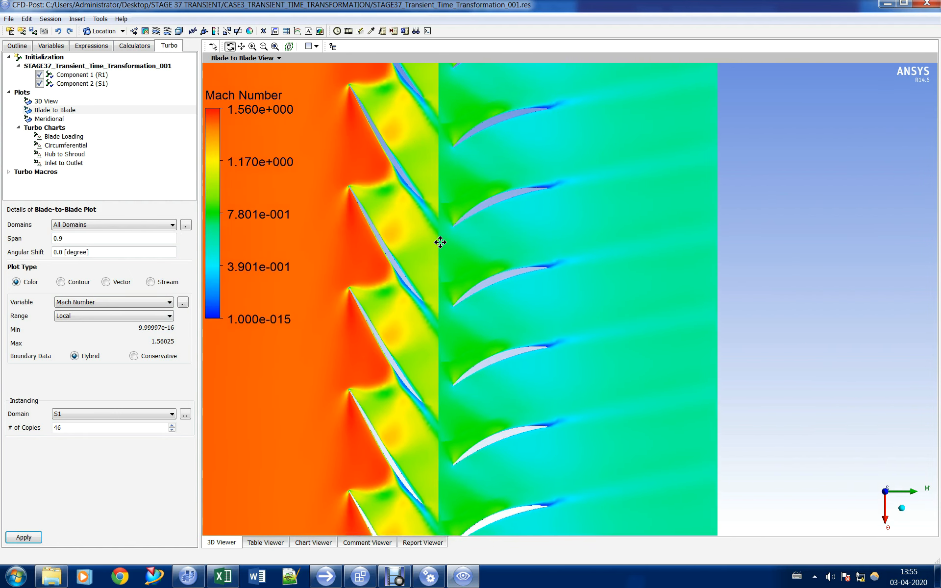
Step: Open the Timestep Selector and load step 0 (solver step 284) of the transient results
left_click(336, 31)
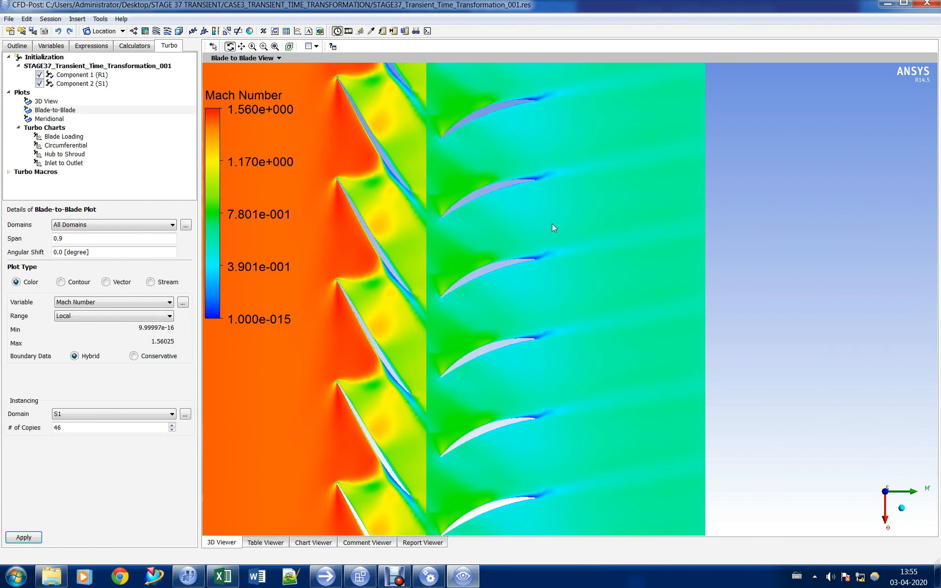
left_click_drag(294, 150, 289, 189)
left_click_drag(117, 190, 794, 217)
left_click_drag(850, 282, 850, 265)
double_click(798, 268)
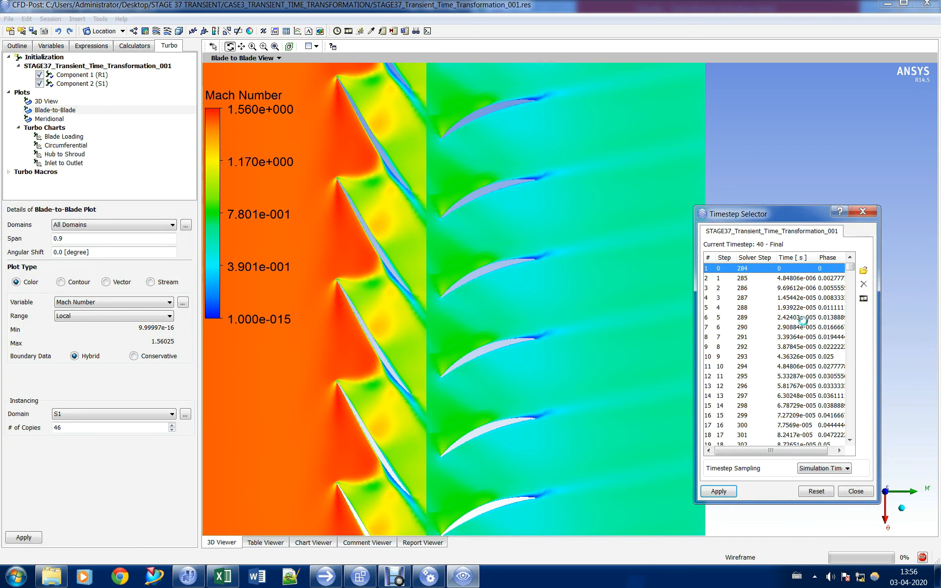
Step: Load step 7 (solver step 291) in the Timestep Selector and move the dialog clear of the plot
left_click(762, 376)
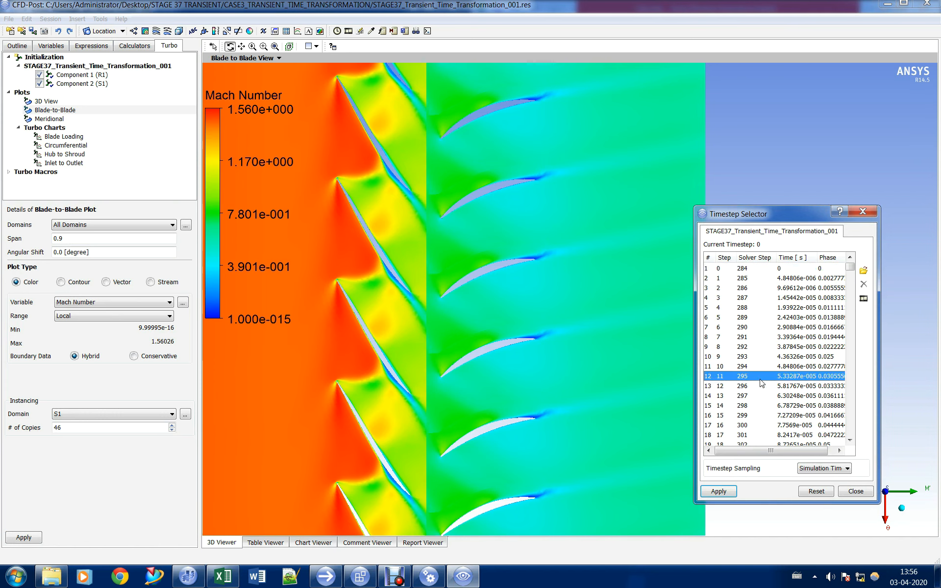
scroll(752, 375, "down", 1)
scroll(765, 311, "up", 1)
left_click(769, 321)
double_click(766, 339)
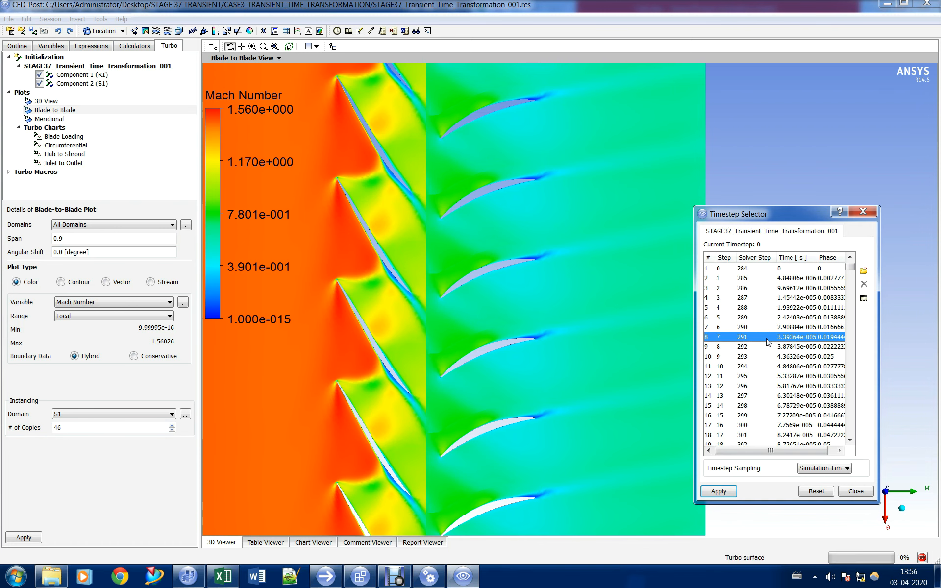
left_click_drag(753, 219, 647, 178)
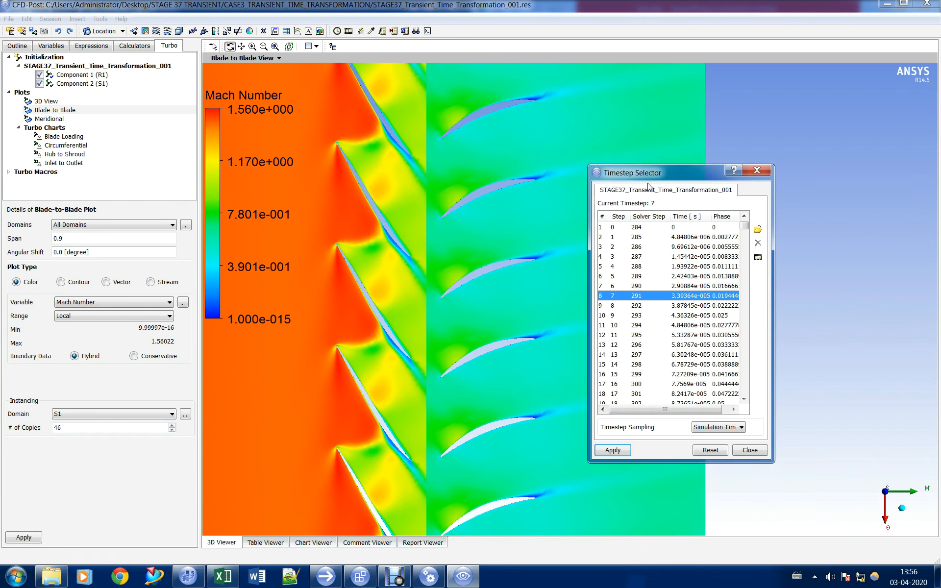
Step: Set up a quick animation of the timesteps in Loop mode with 3 repeats
left_click(758, 256)
left_click_drag(54, 82, 720, 143)
left_click_drag(771, 258, 802, 266)
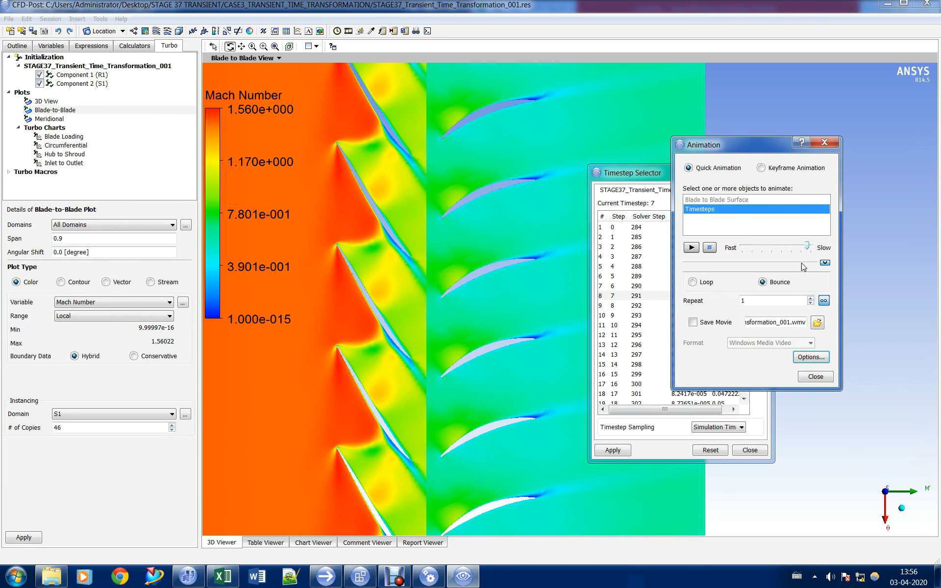
left_click(691, 282)
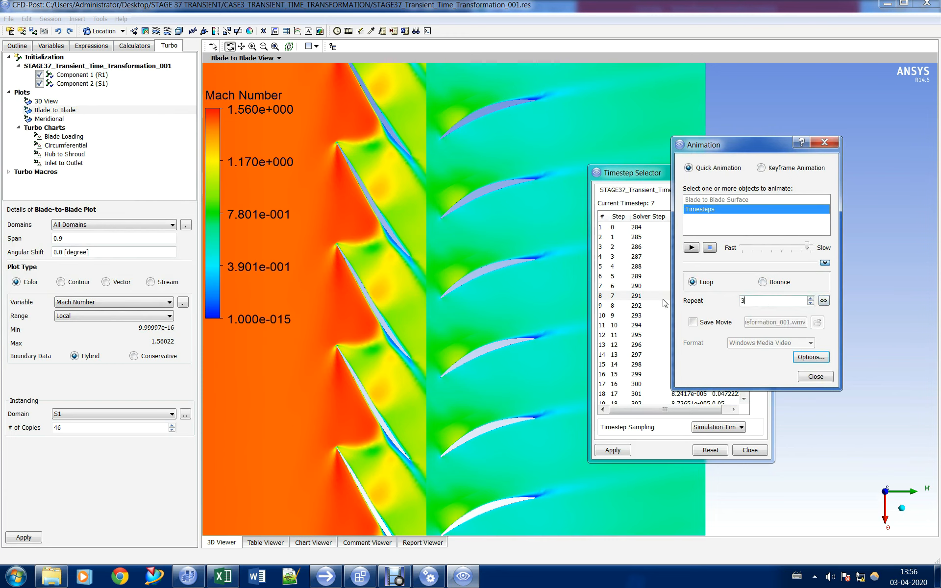
type("3")
Step: Enable movie saving in MPEG4 format as STAGE37_Transient_Time_Transformation_001.mp4 in the CASE3_TRANSIENT_TIME_TRANSFORMATION folder
left_click(724, 324)
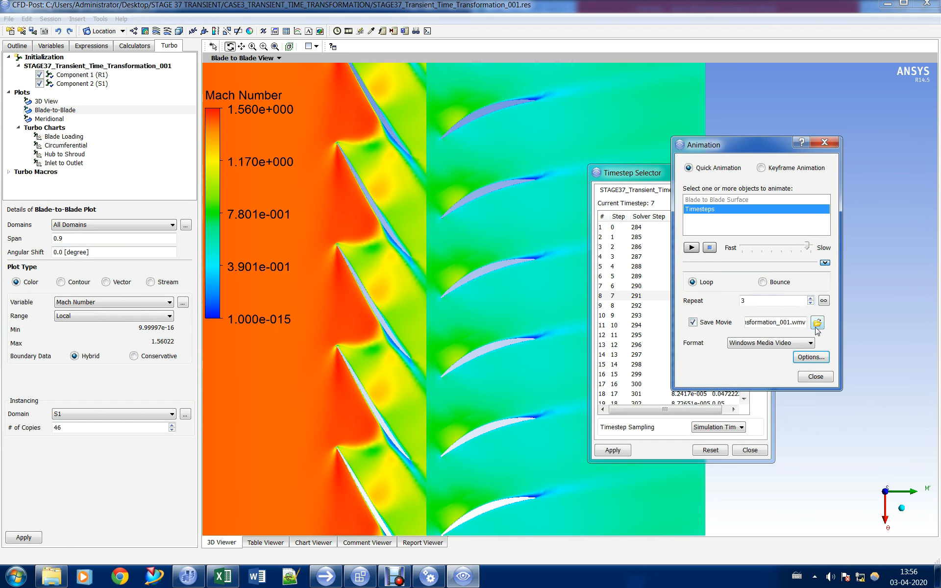
left_click_drag(746, 148, 723, 130)
left_click(786, 323)
left_click(788, 319)
left_click(794, 305)
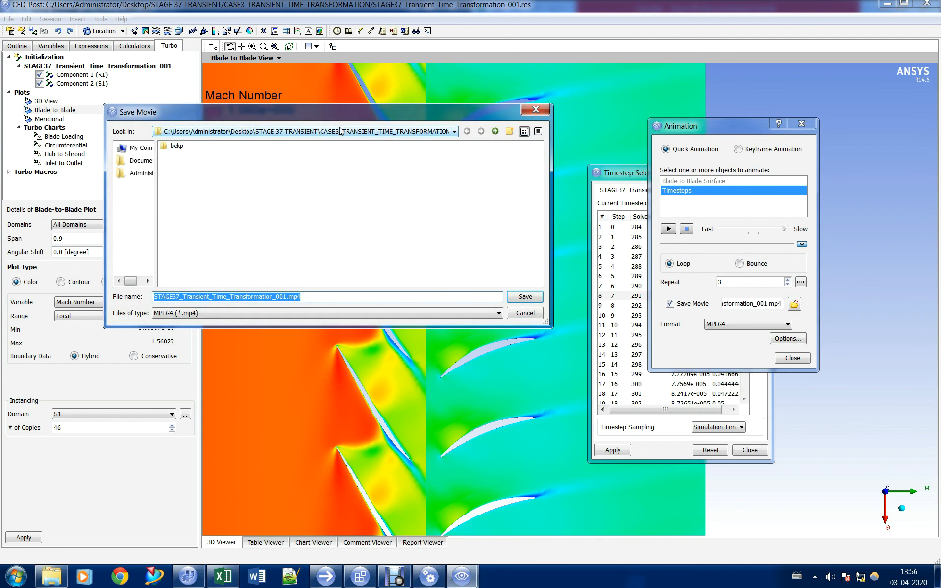
left_click(524, 296)
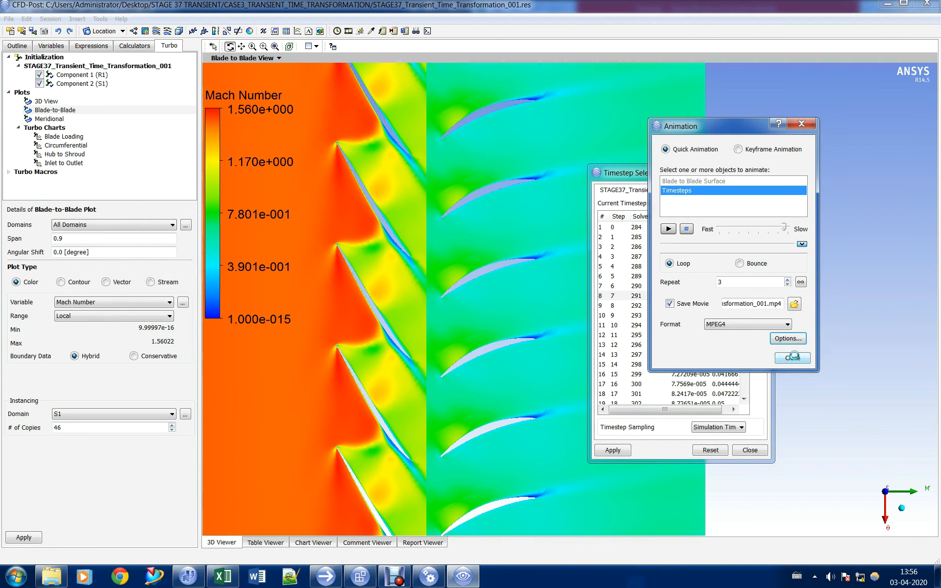
Step: Configure the animation options with a different image size, a frame rate of 60 and Highest quality
left_click_drag(791, 373, 794, 457)
left_click(787, 424)
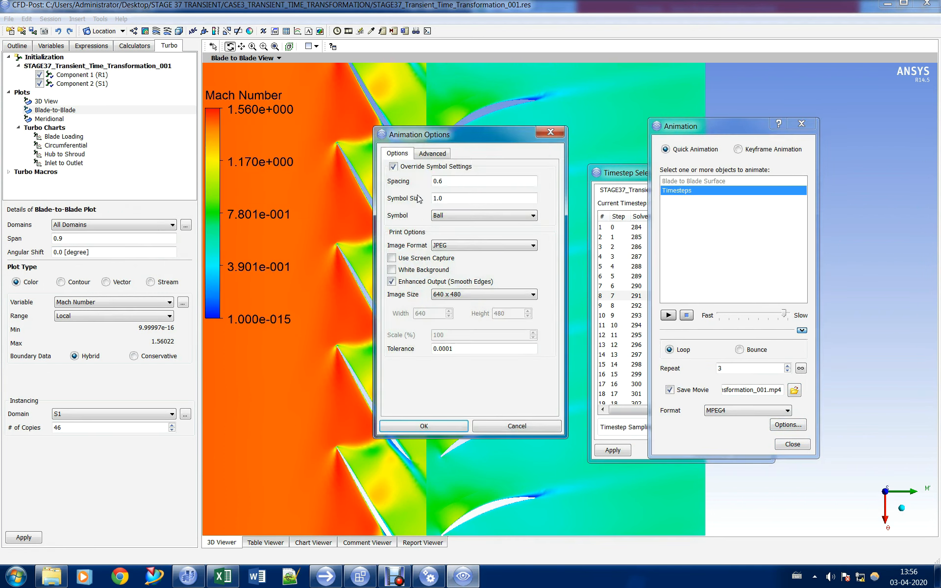
left_click(483, 294)
left_click(470, 353)
left_click(424, 154)
left_click(484, 191)
left_click(470, 268)
left_click(483, 204)
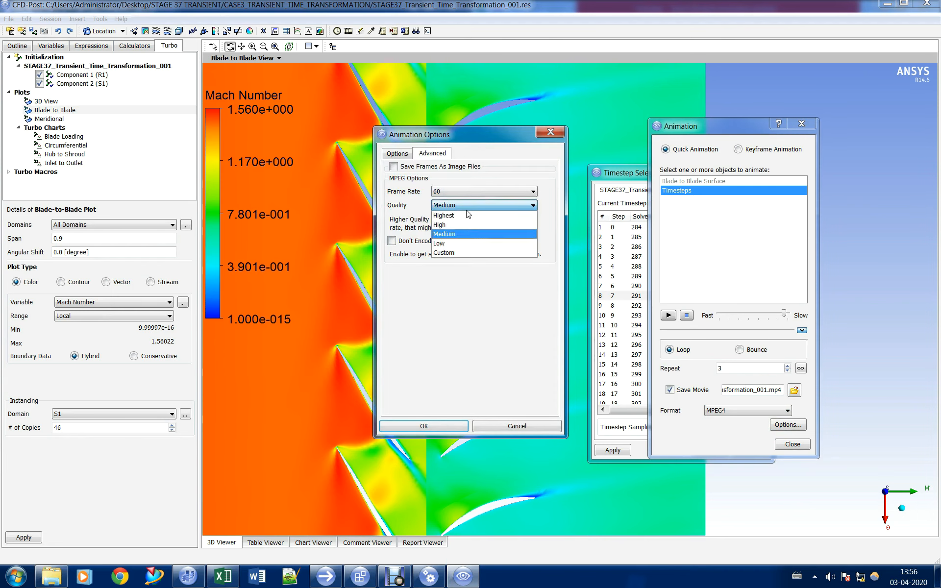
left_click(464, 217)
left_click(420, 427)
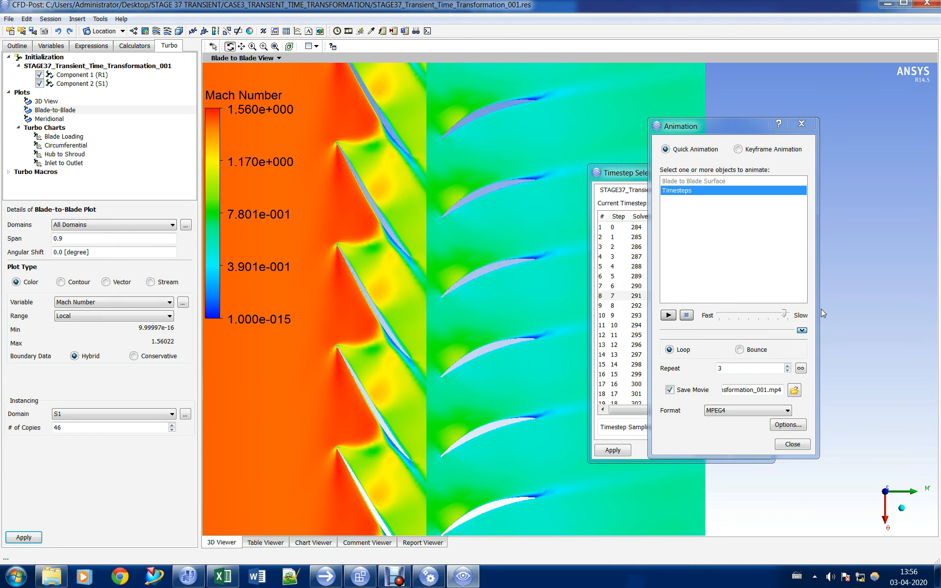
Step: Play the timestep animation to record the Mach number movie, and stop the playback
left_click(667, 315)
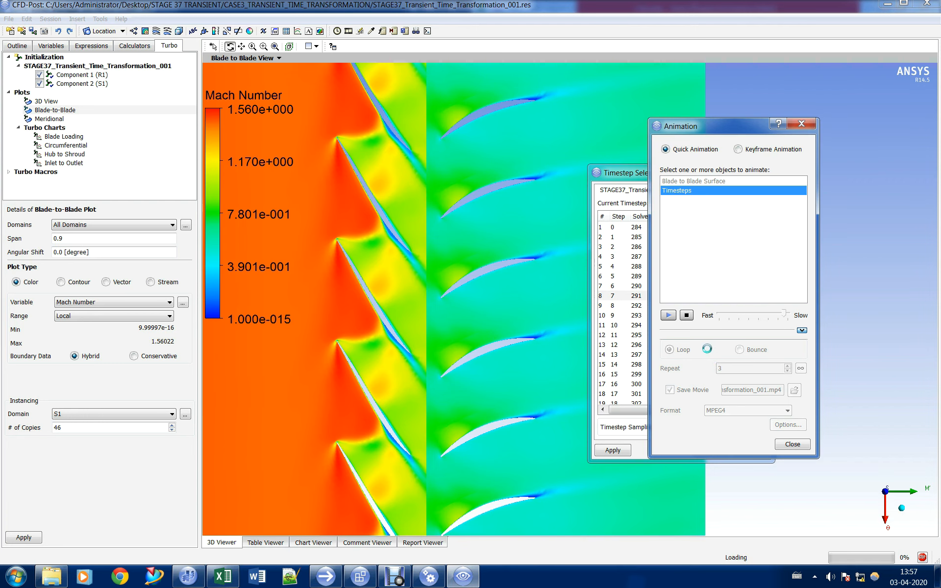
left_click(686, 315)
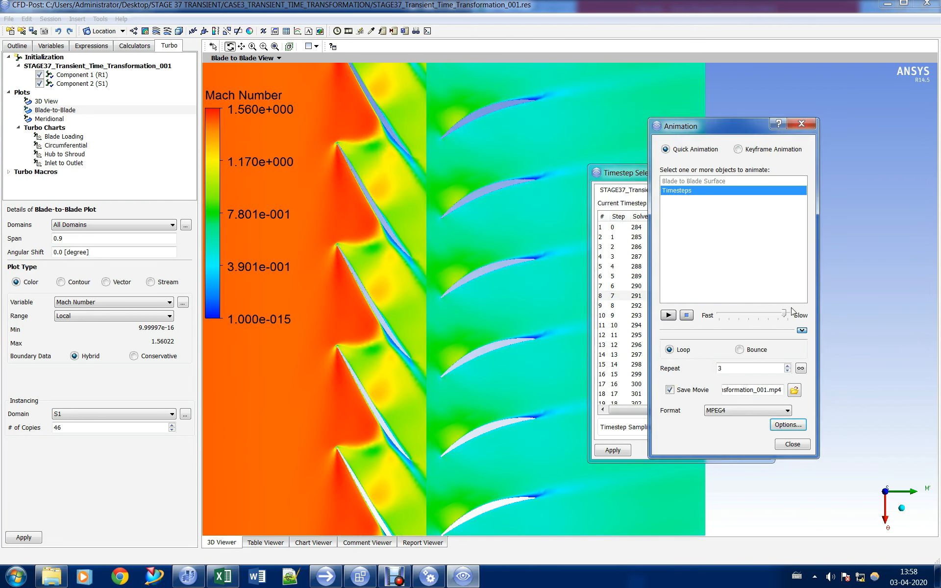
Step: Close the animation and timestep windows, and play the saved STAGE37_Transient_Time_Transformation_001.mp4 from the case folder in the media player
left_click(792, 444)
left_click(750, 450)
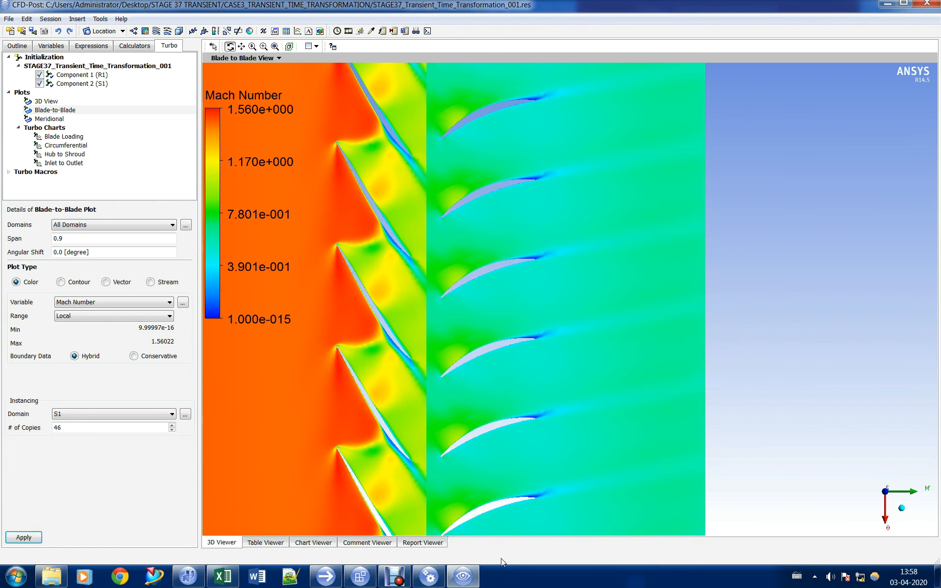
left_click(463, 576)
double_click(240, 125)
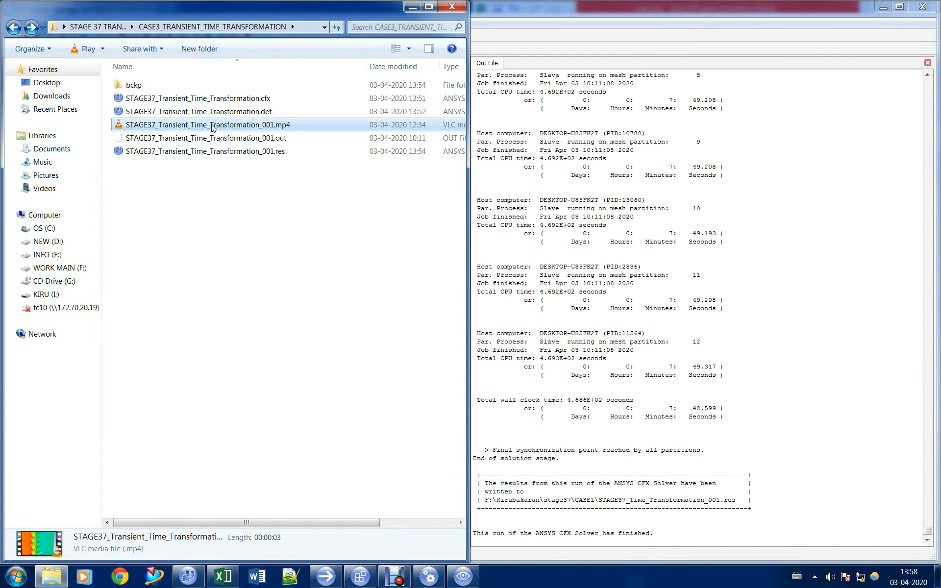
key("space")
left_click(923, 6)
Step: Switch back to CFD-Post and show the R1 Blade and S1 Blade surfaces in the 3D view
left_click(463, 576)
scroll(579, 222, "down", 4)
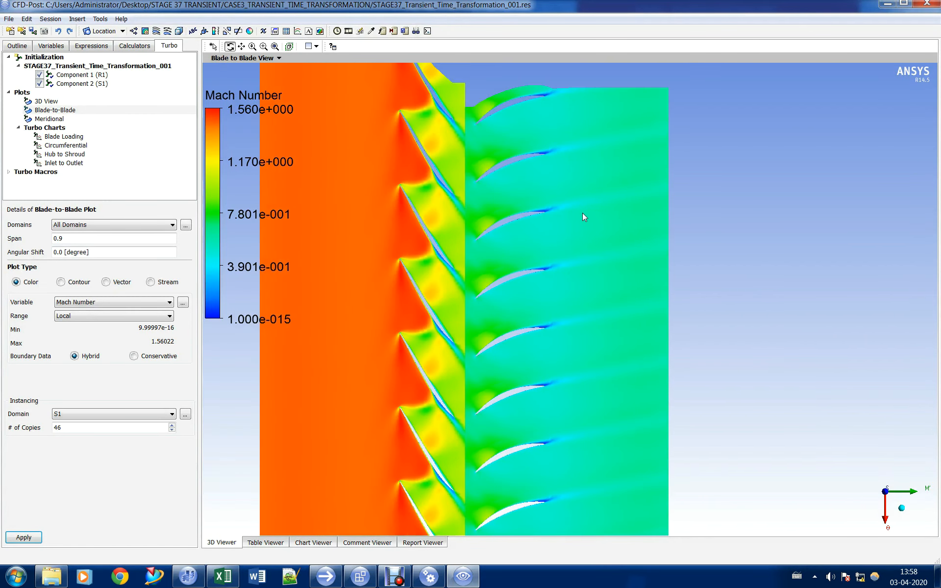
middle_click_drag(526, 254, 559, 141, "ctrl")
left_click(14, 46)
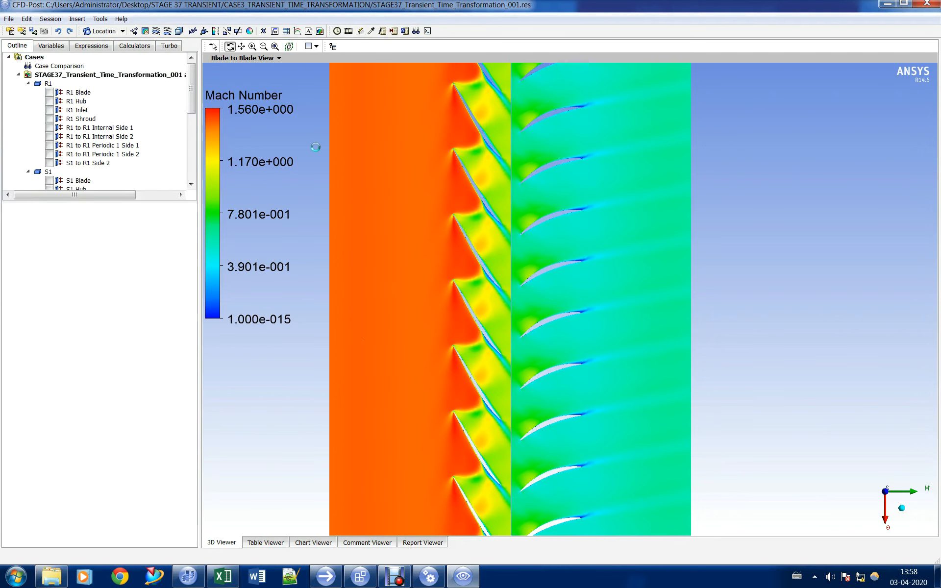
left_click(49, 92)
left_click(49, 180)
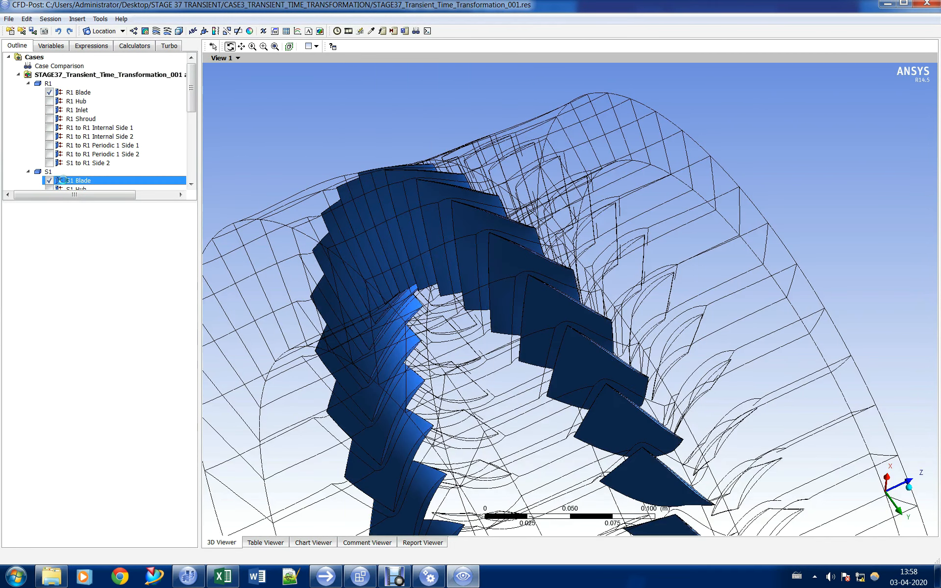
Step: Create a turbo surface across all domains using the Constant Span method with a value of 0.5
left_click(102, 31)
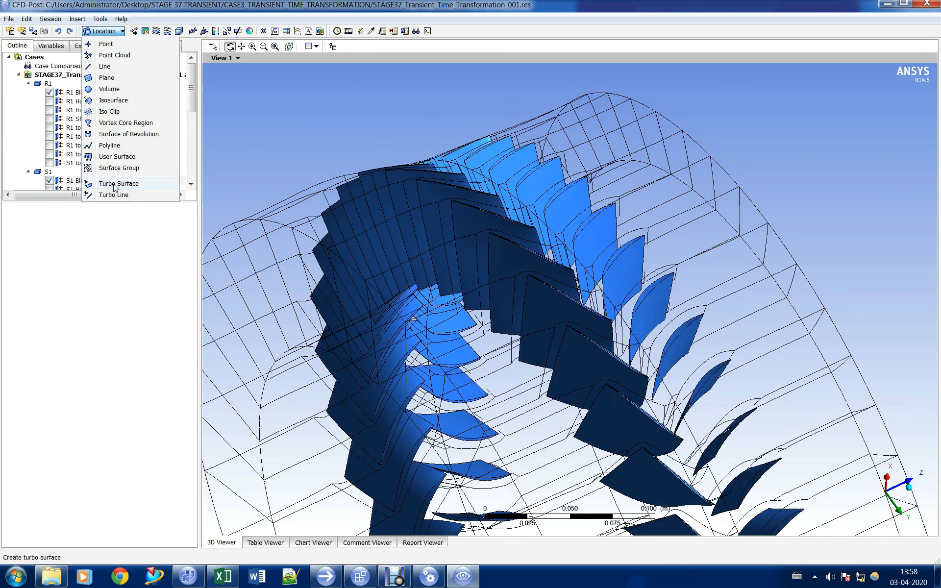
left_click(111, 181)
left_click(140, 228)
left_click(23, 537)
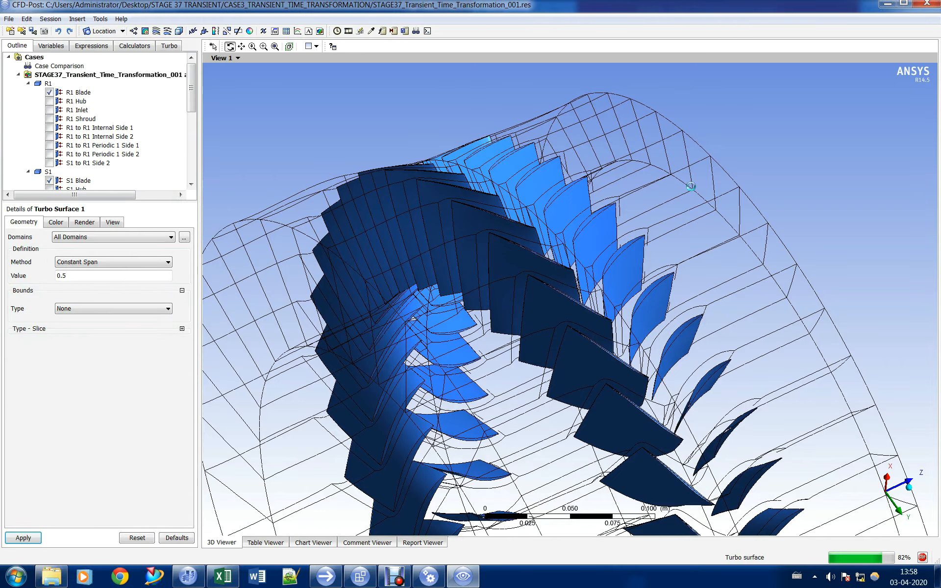
left_click_drag(519, 274, 603, 256)
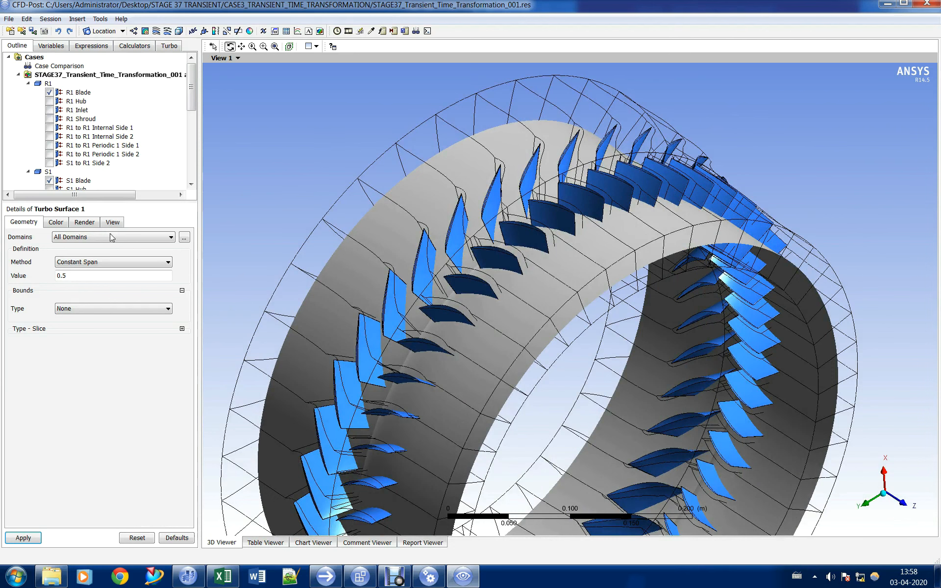
Step: Colour the turbo surface by the Mach Number variable with a Local range
left_click(55, 222)
left_click(78, 239)
left_click(80, 255)
left_click(112, 267)
left_click(73, 284)
left_click(113, 253)
left_click(79, 281)
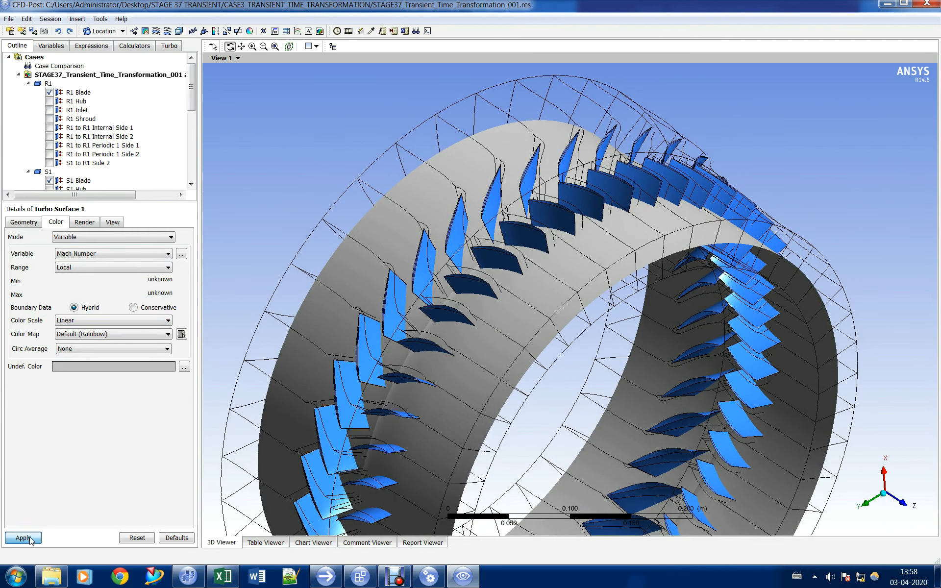
left_click(23, 537)
Step: Hide the wireframe so that only the blades and the coloured turbo surface are displayed
scroll(406, 223, "up", 1)
scroll(63, 167, "down", 8)
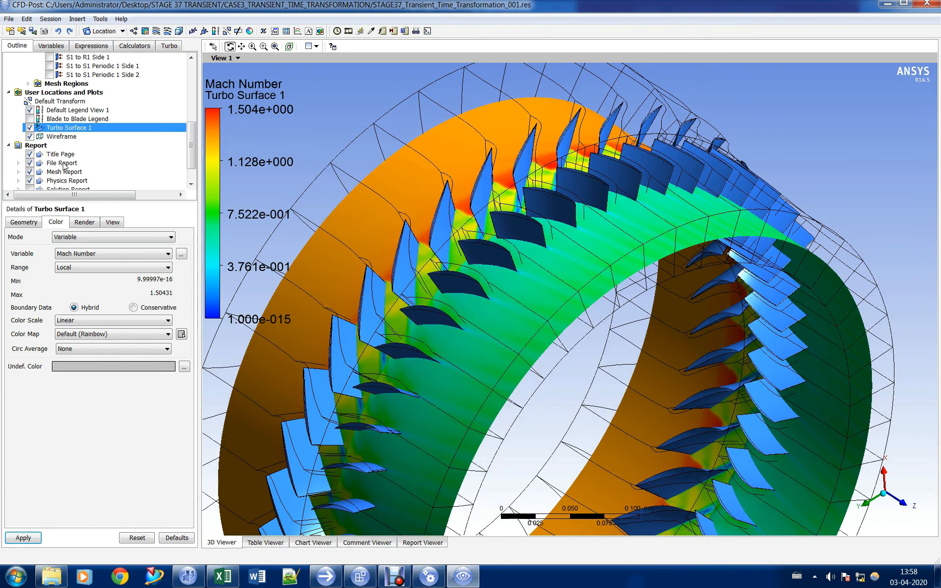
left_click(30, 136)
left_click_drag(490, 353, 602, 182)
Step: Load timestep 0 (solver step 284) to view the Mach number on the turbo surface, and close the timestep selector
left_click(337, 31)
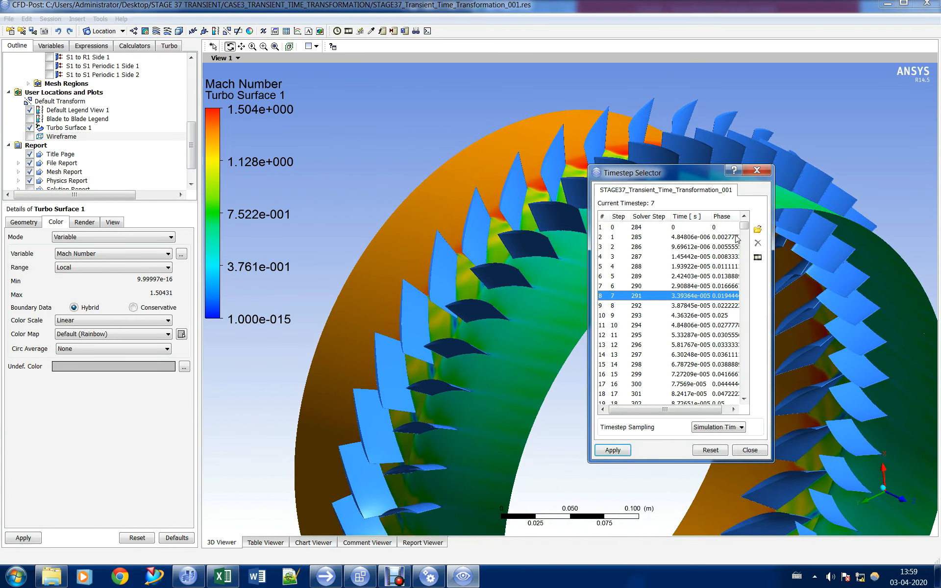
left_click(650, 228)
left_click_drag(652, 172, 742, 150)
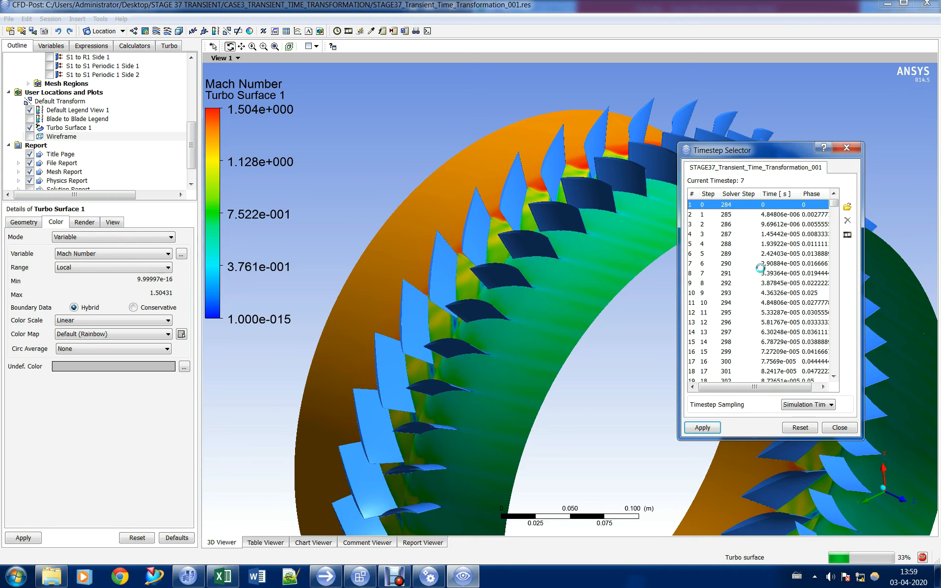
left_click(498, 284)
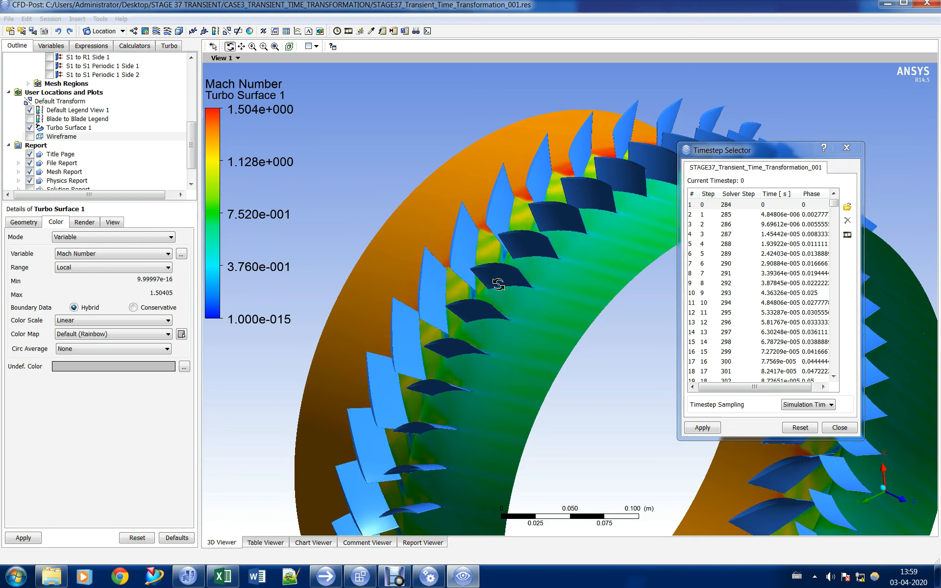
left_click(836, 429)
right_click_drag(466, 319, 398, 338, "ctrl")
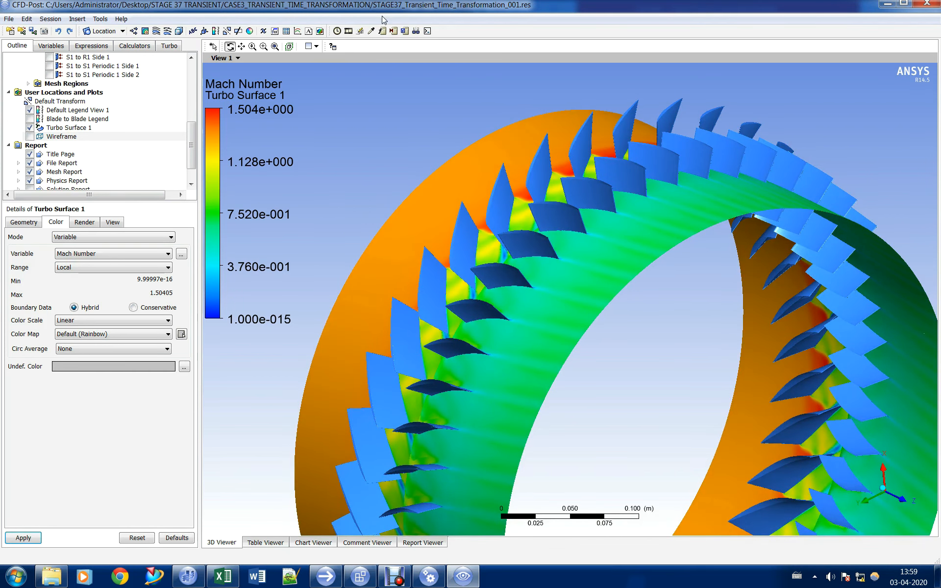
Step: Load timestep 9 (solver step 293) for the turbo surface plot and close the timestep selector
left_click(348, 32)
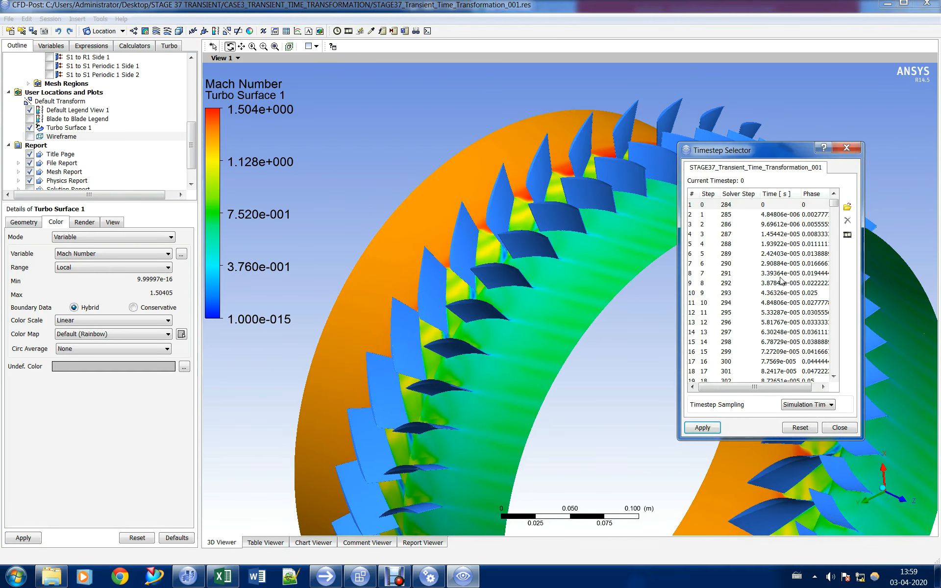
double_click(755, 292)
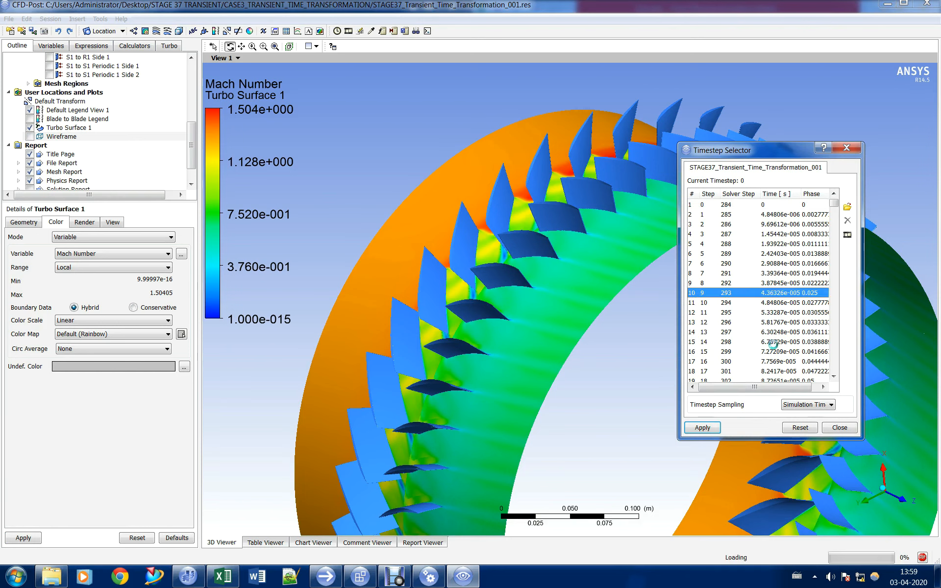
scroll(772, 344, "down", 1)
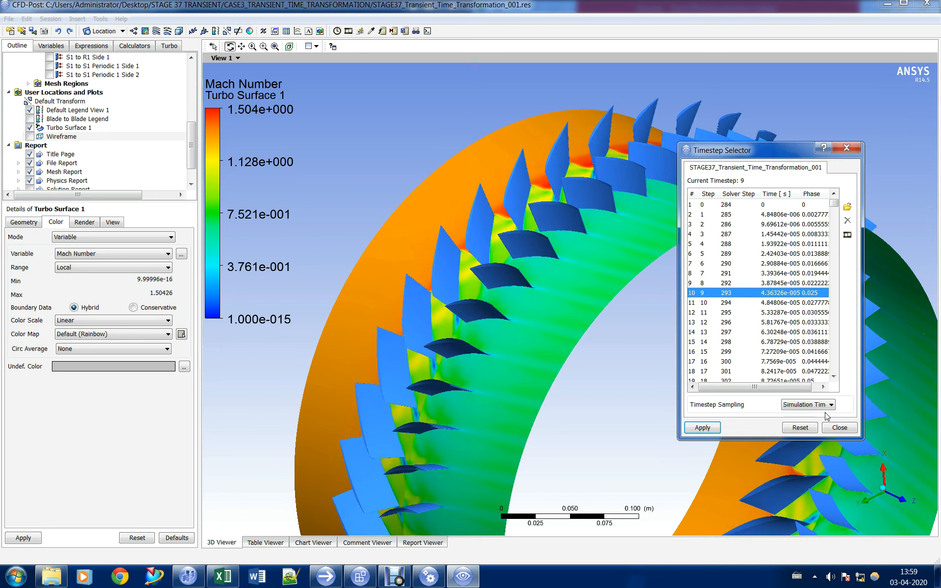
left_click(838, 428)
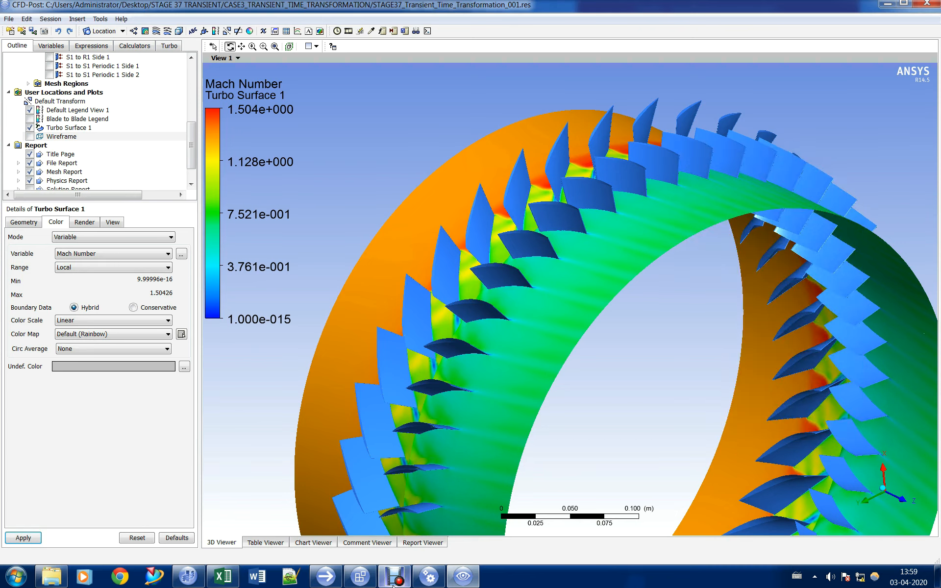